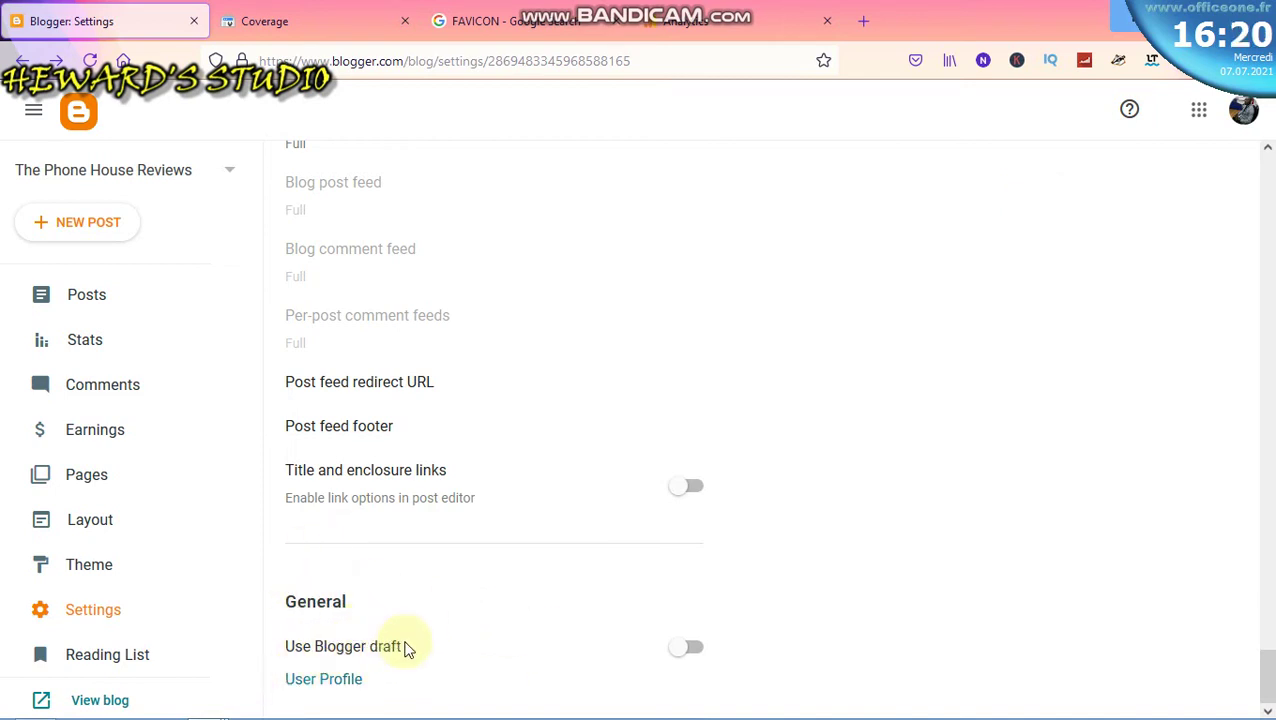
# - Open Edit User Profile and review its privacy, identity, photo and additional information fields
pyautogui.click(327, 681)
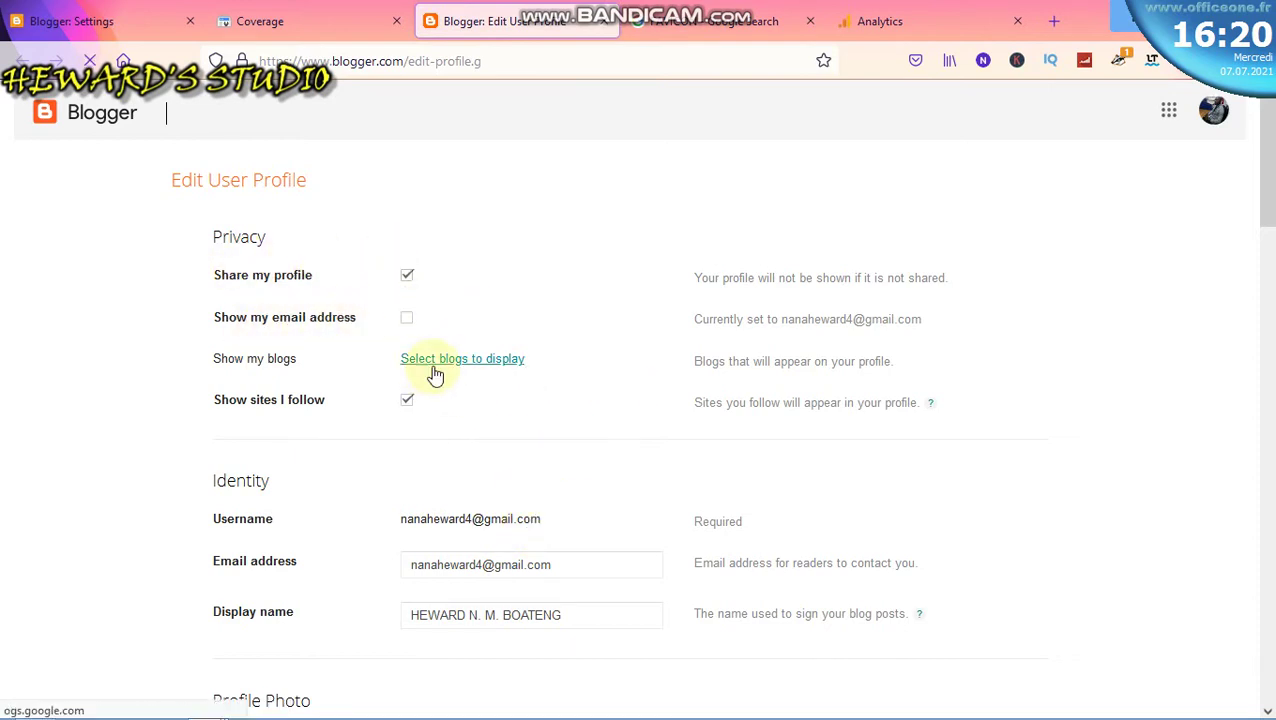
pyautogui.scroll(-1, 423, 415)
pyautogui.scroll(-4, 430, 416)
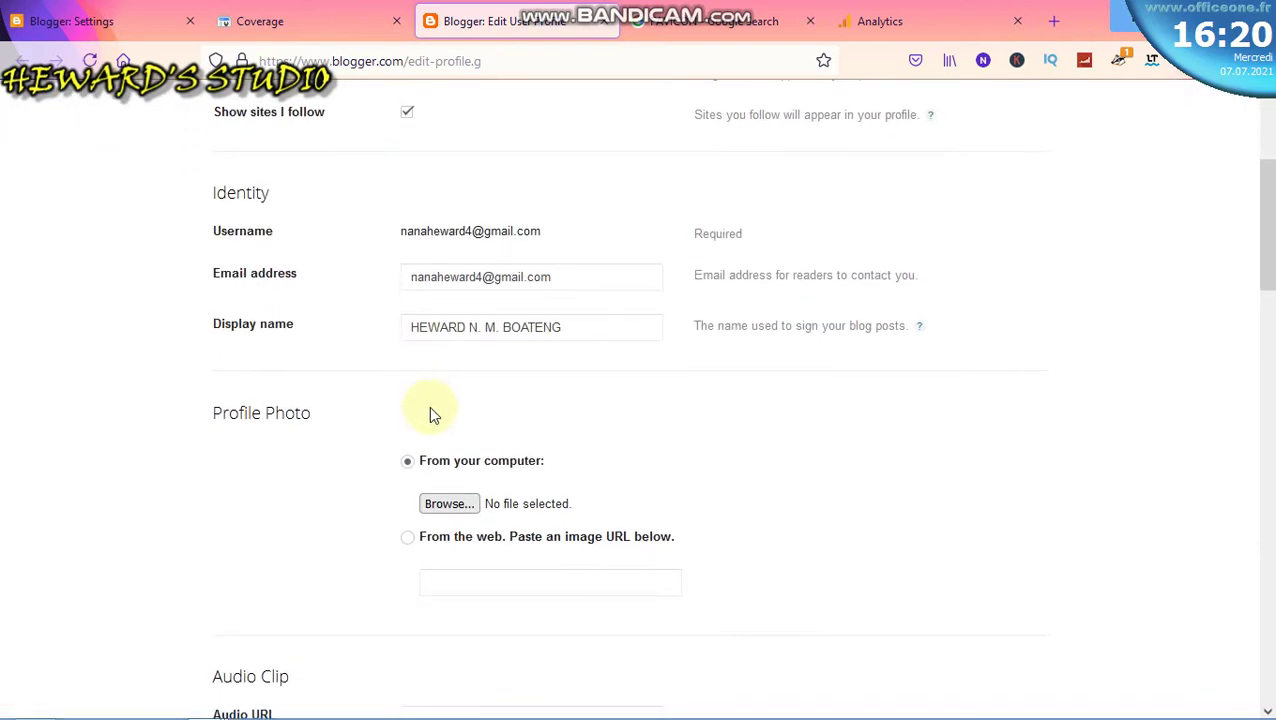
pyautogui.scroll(-3, 493, 475)
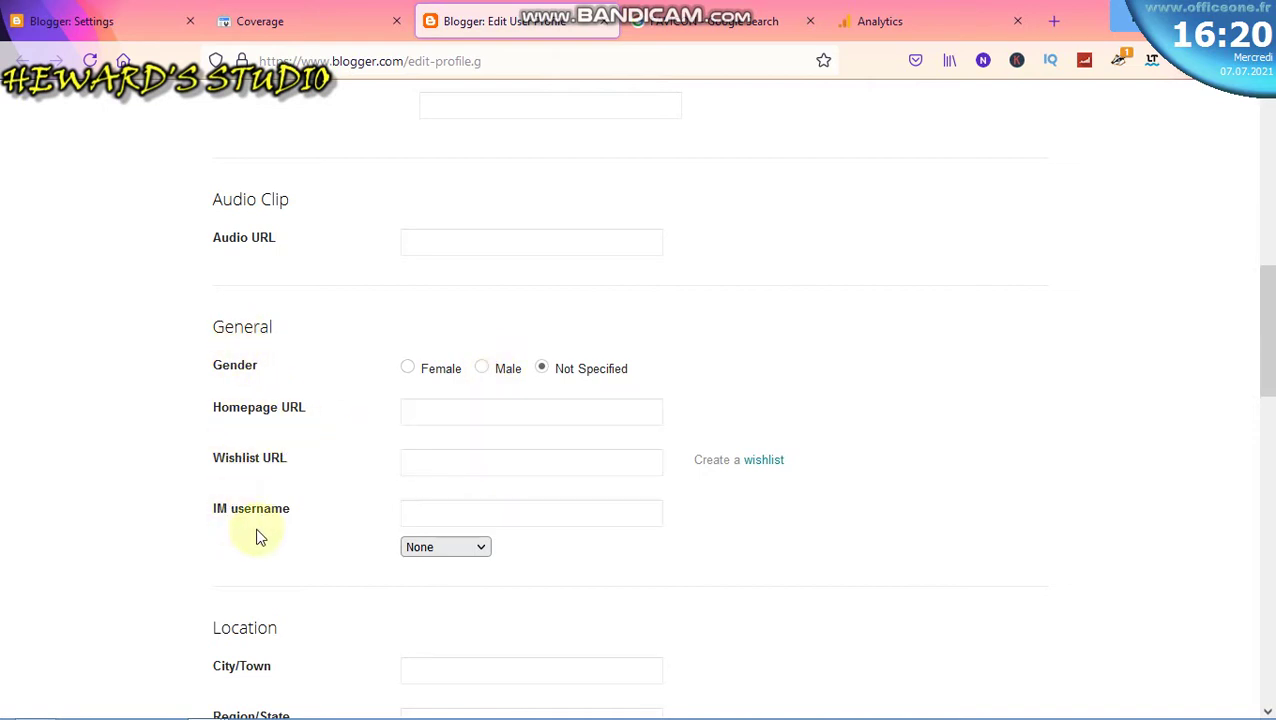
pyautogui.scroll(-3, 330, 525)
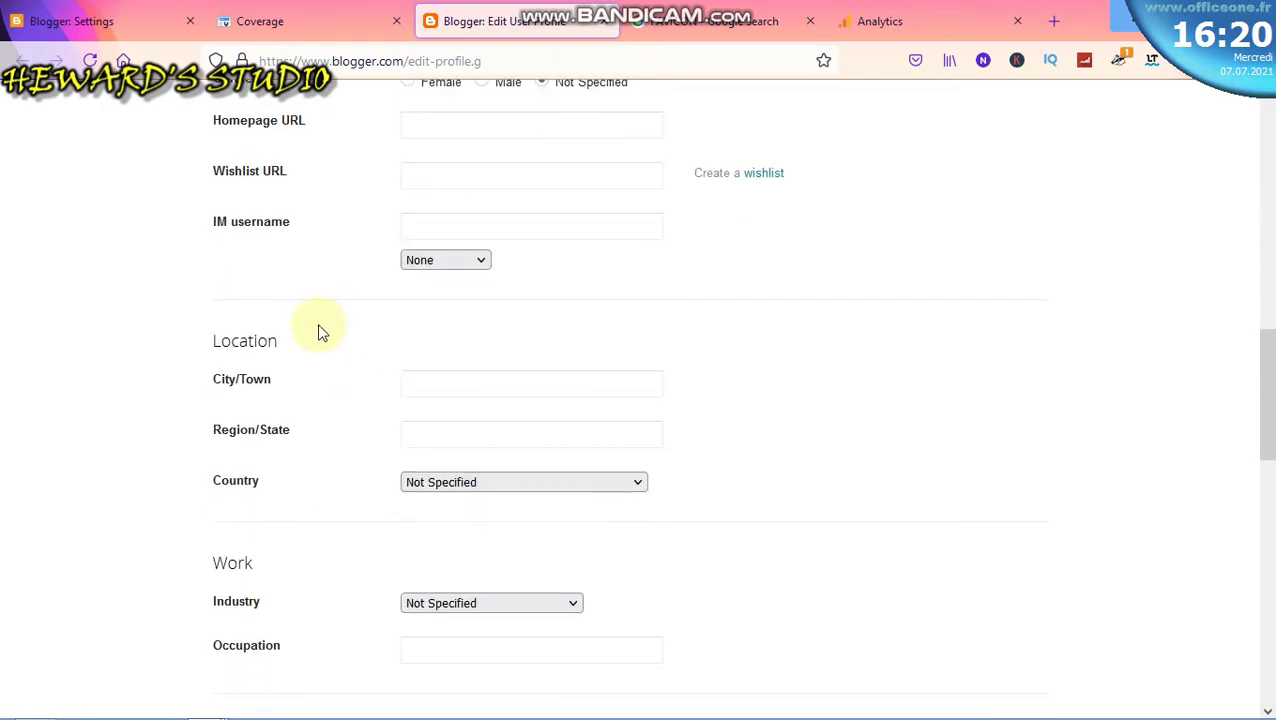
pyautogui.scroll(-5, 379, 496)
pyautogui.scroll(-3, 395, 503)
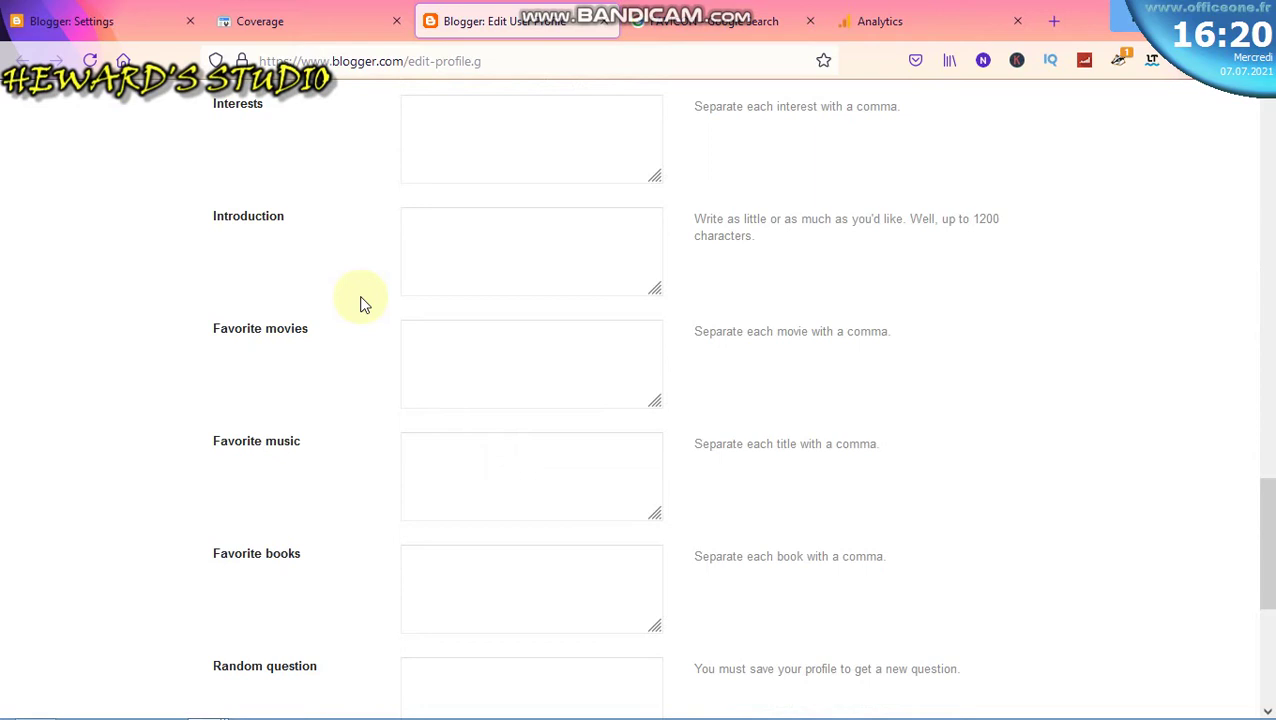
pyautogui.scroll(-4, 456, 627)
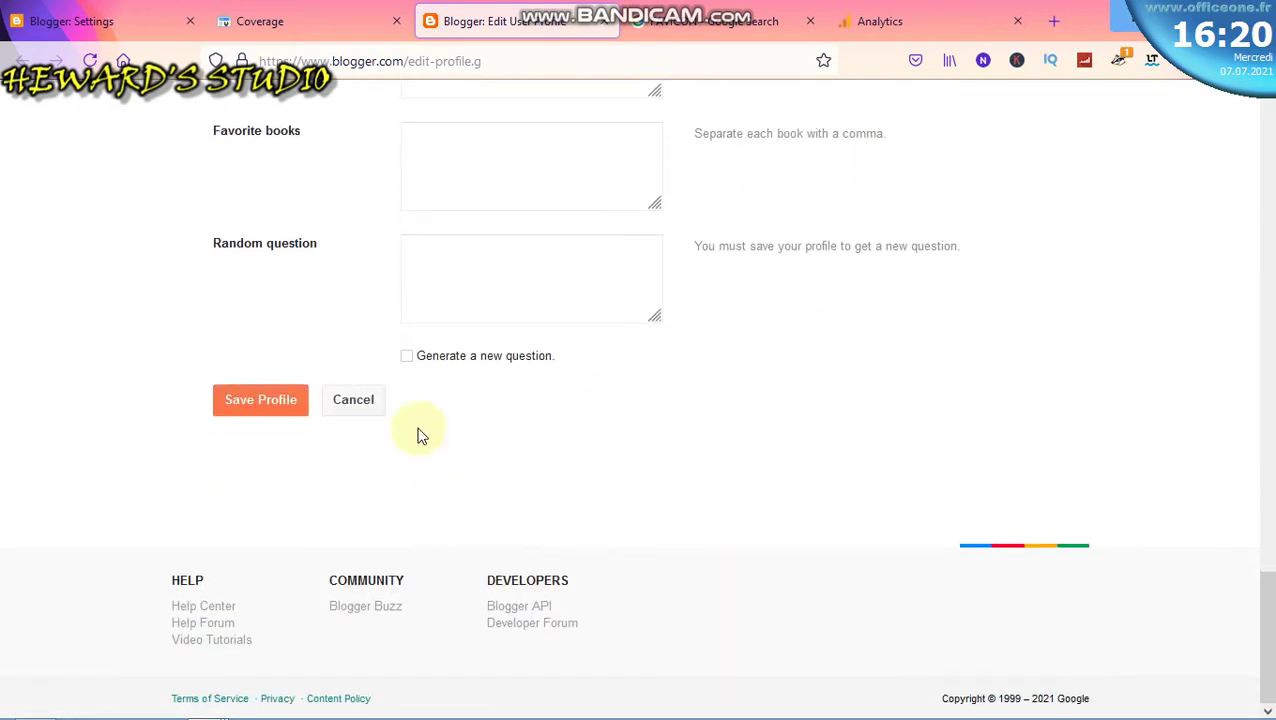
pyautogui.scroll(4, 609, 427)
pyautogui.scroll(1, 609, 437)
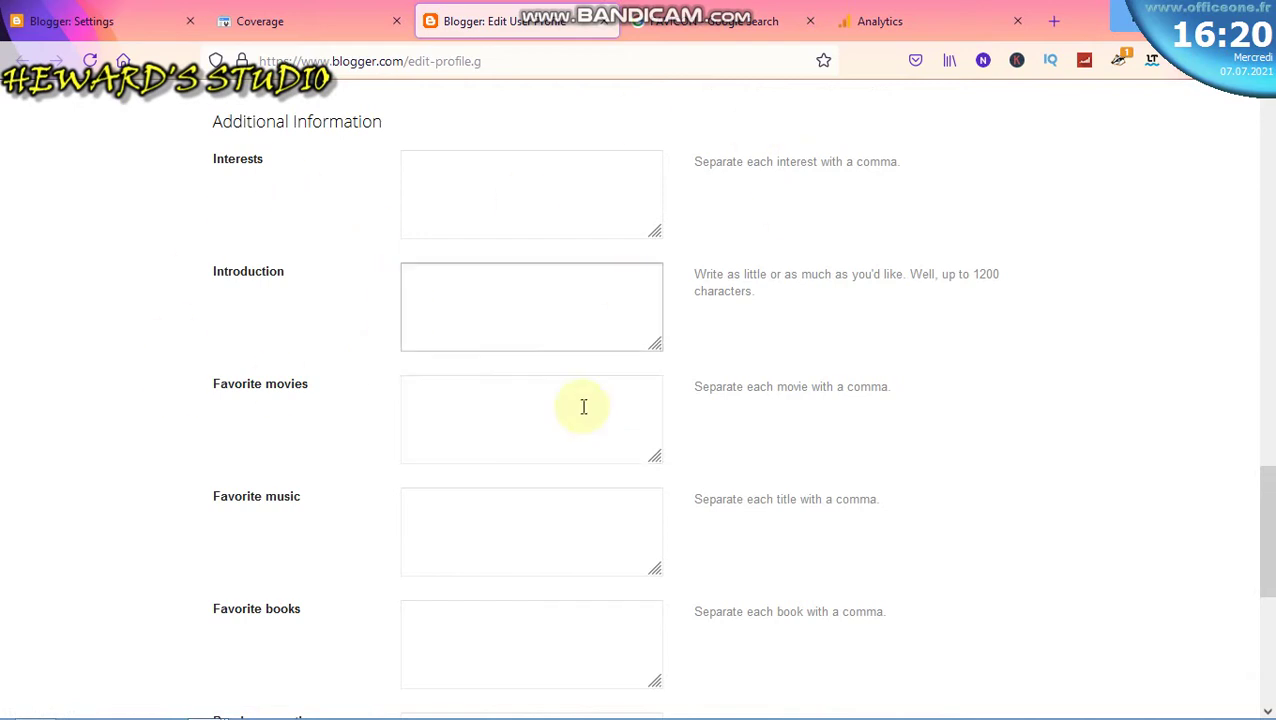
pyautogui.scroll(15, 80, 460)
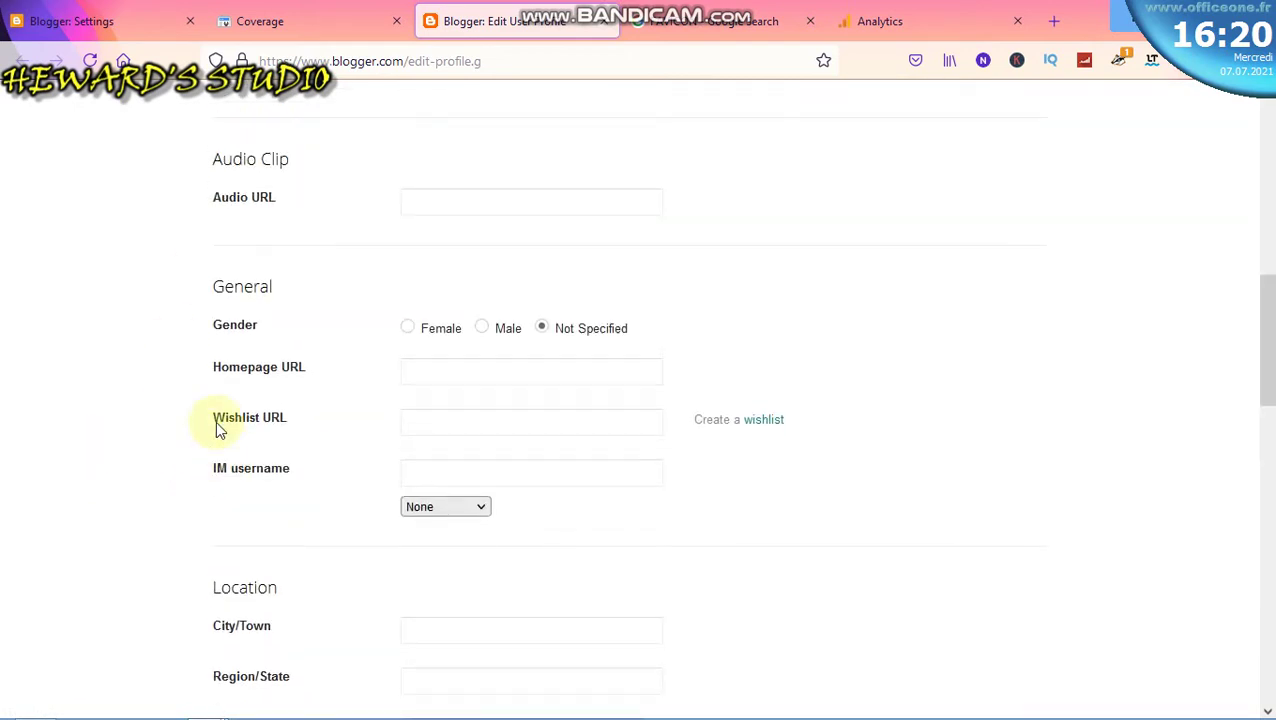
pyautogui.scroll(3, 230, 170)
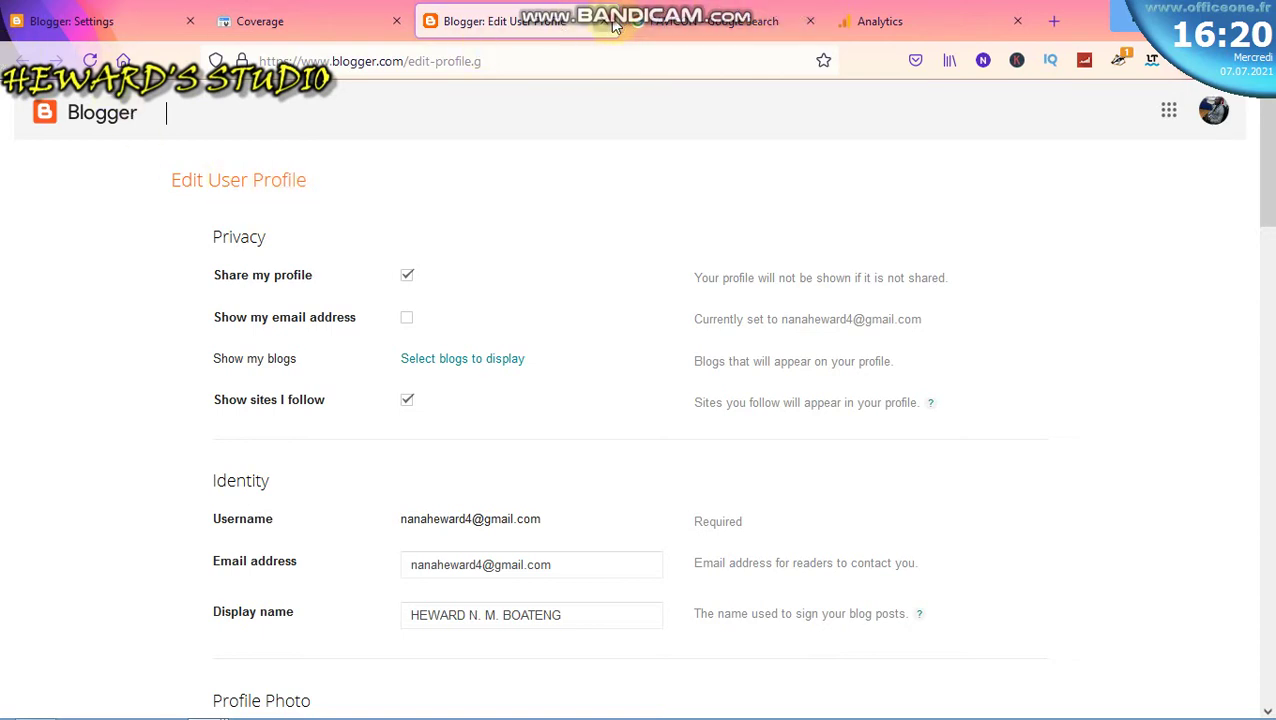
# - Close the profile editor tab and go to the blog's Layout page
pyautogui.click(605, 21)
pyautogui.scroll(2, 347, 427)
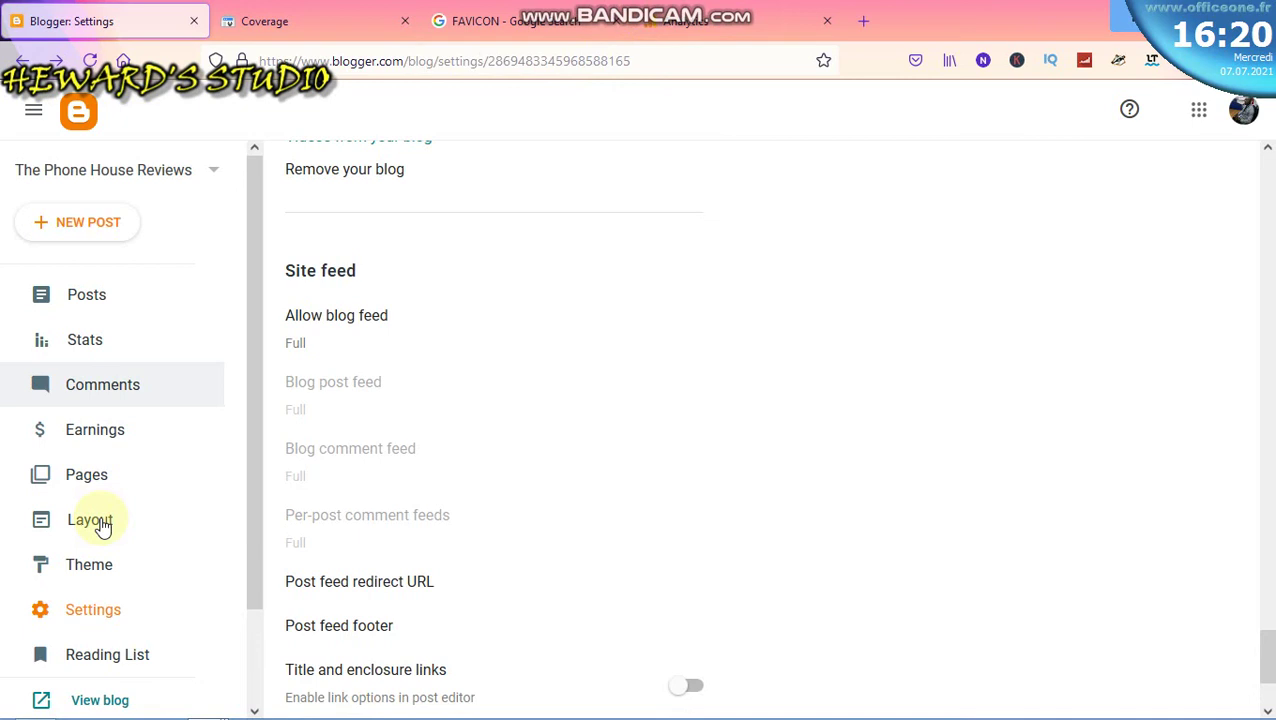
pyautogui.scroll(-1, 140, 570)
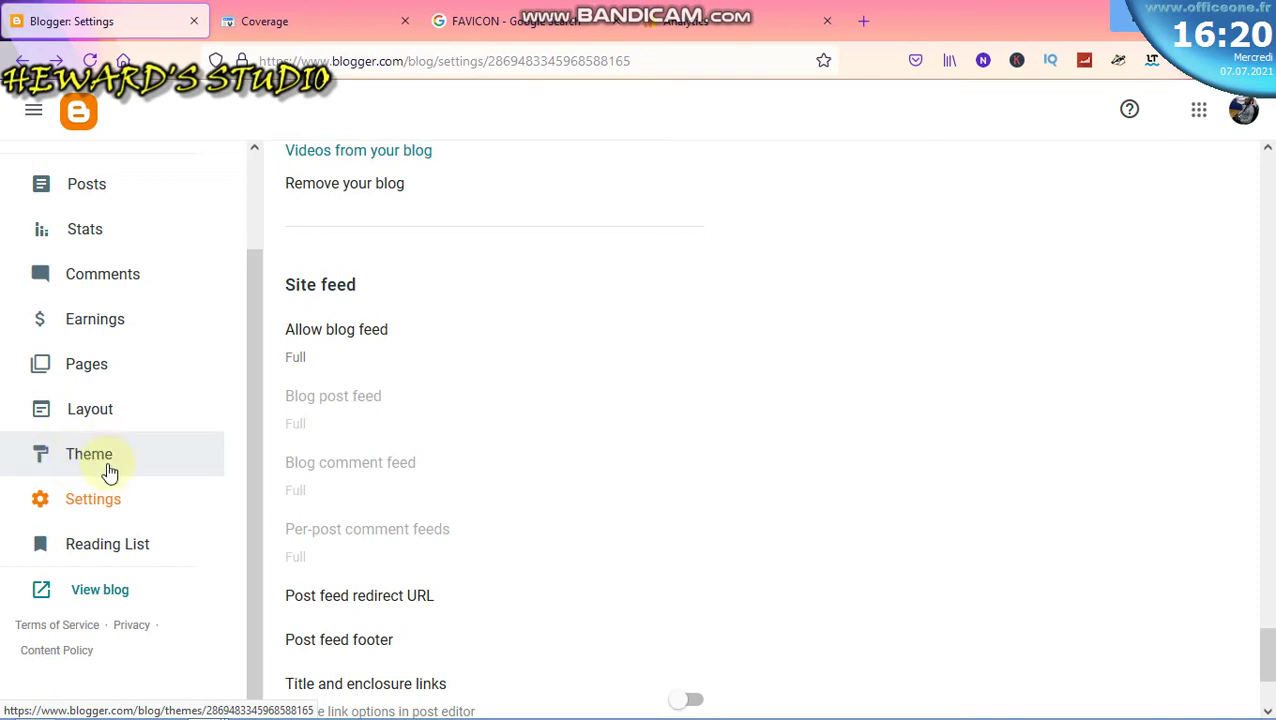
pyautogui.click(96, 412)
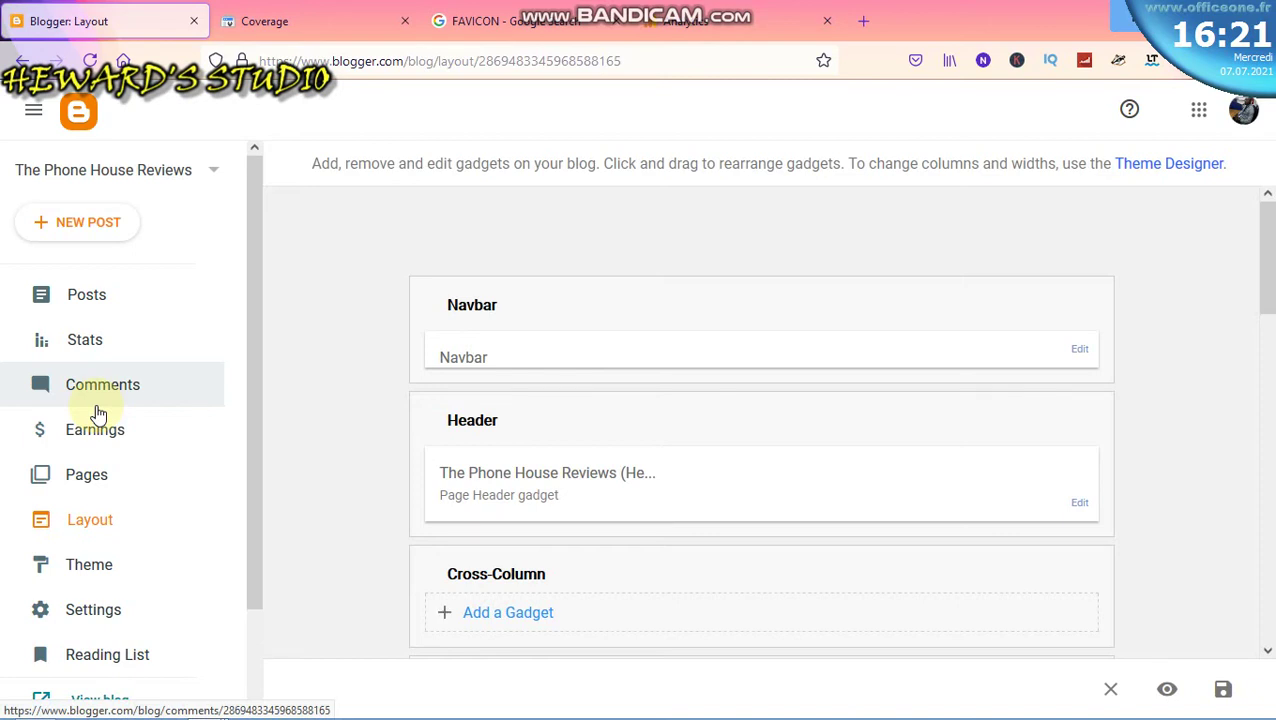
pyautogui.scroll(-2, 652, 453)
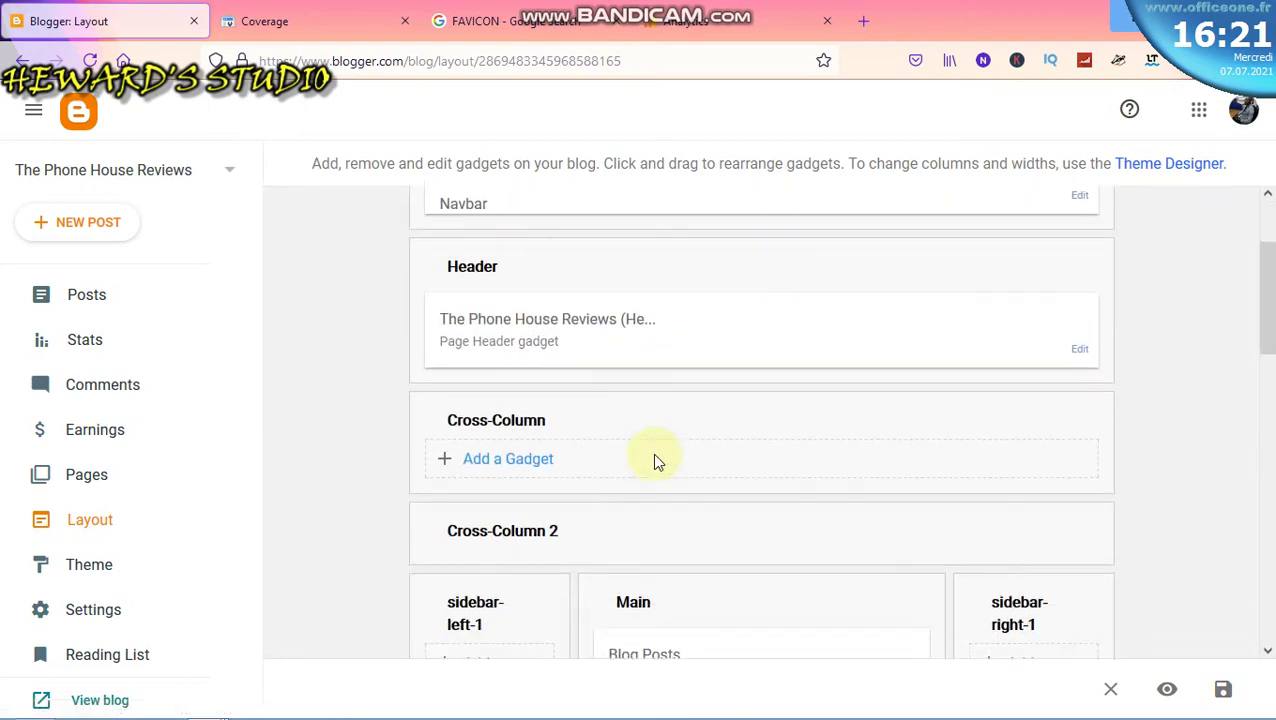
pyautogui.scroll(2, 640, 440)
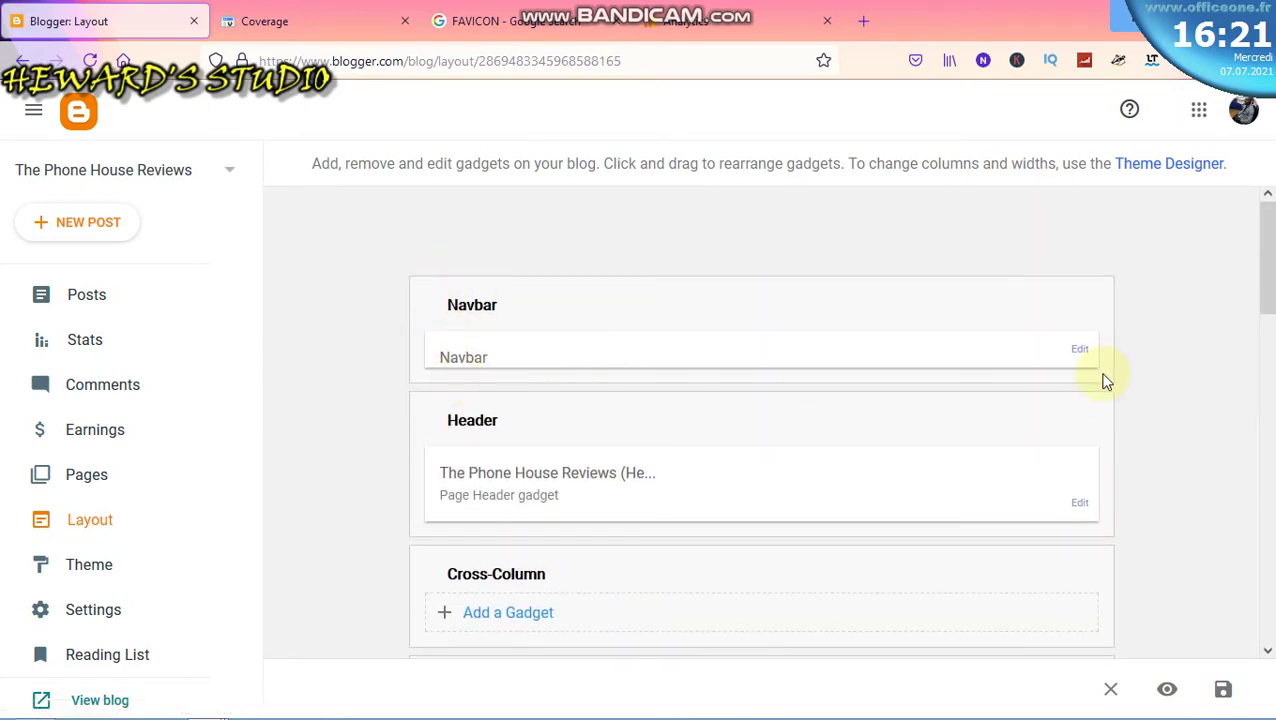
# - Set the Navbar gadget to Off in Configure Navbar and save it
pyautogui.click(1079, 354)
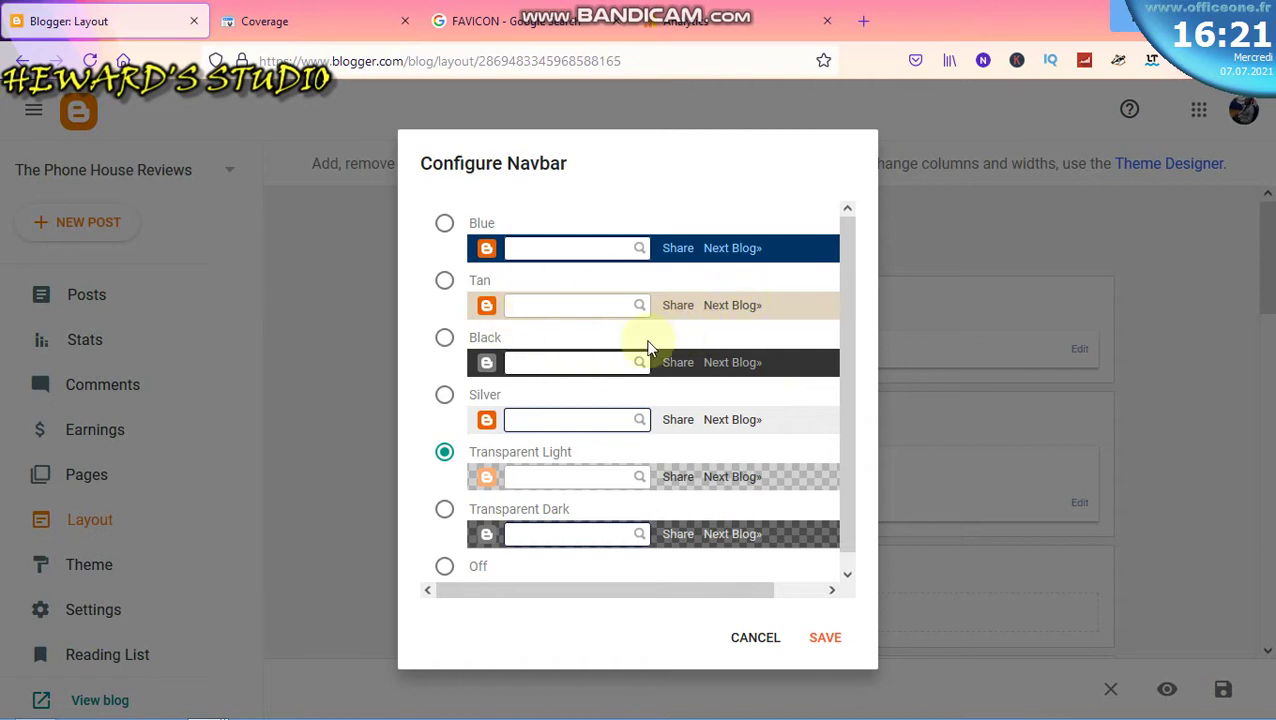
pyautogui.scroll(-1, 648, 347)
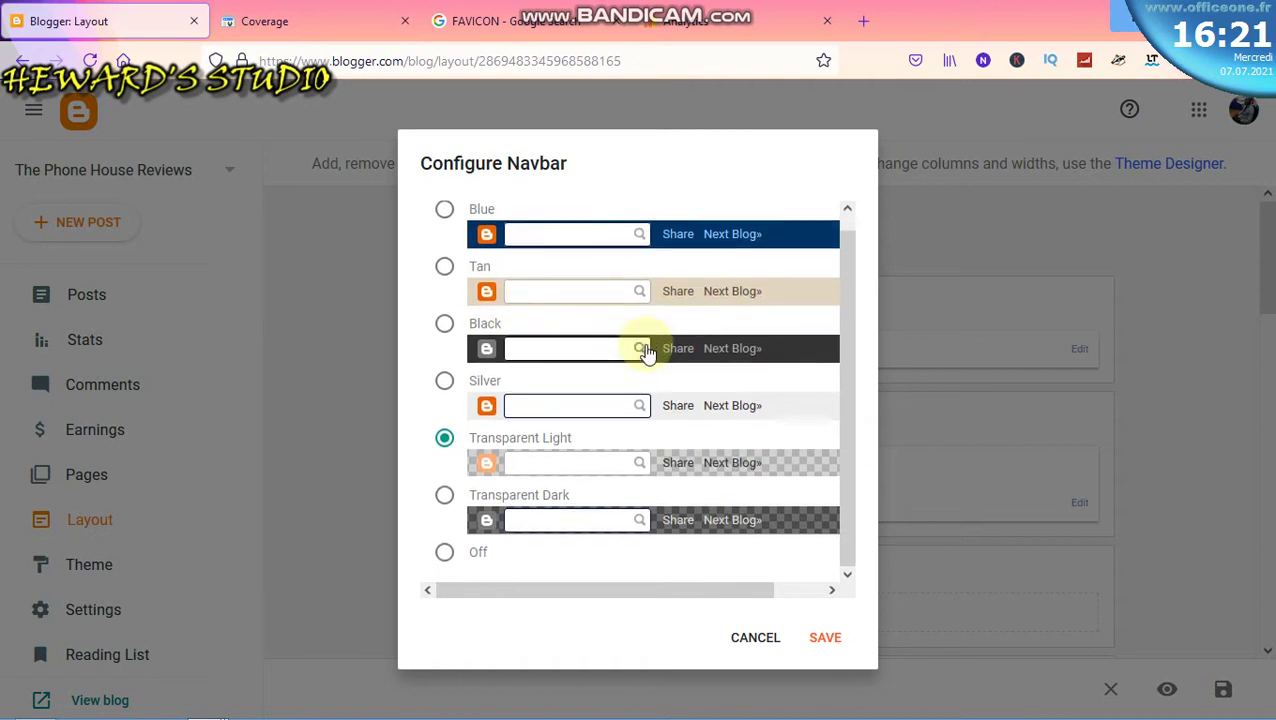
pyautogui.click(445, 555)
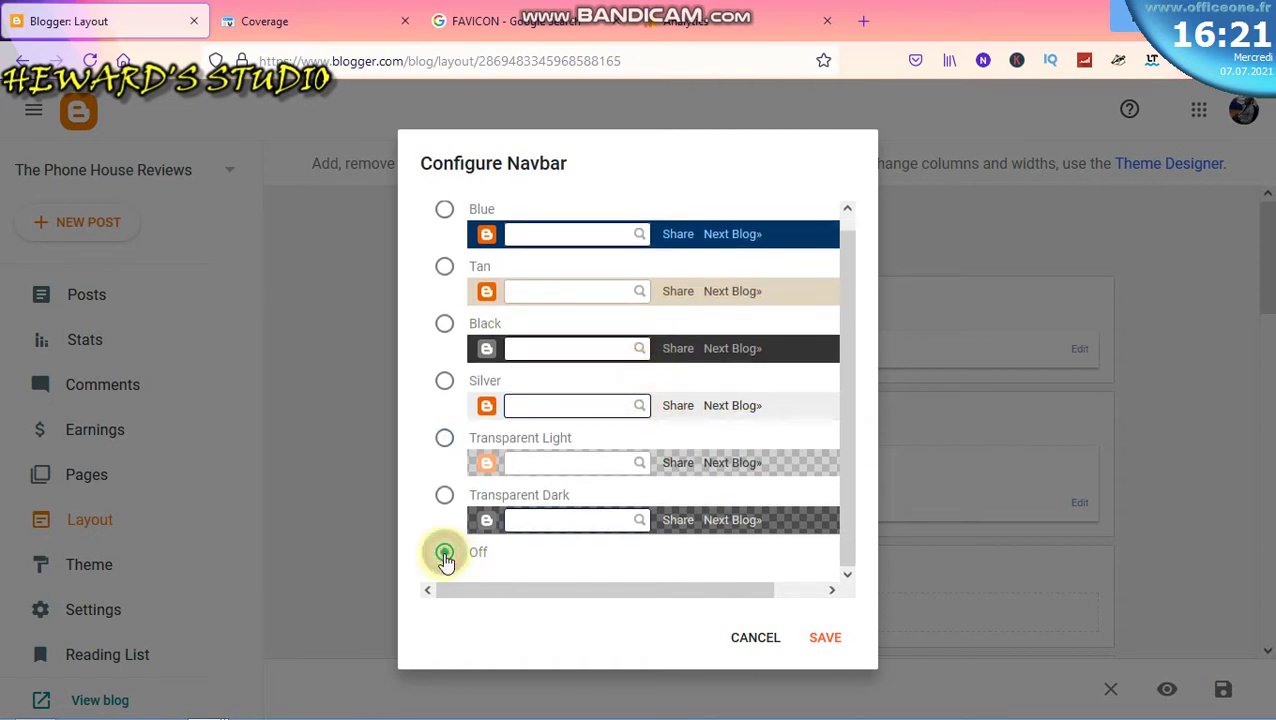
pyautogui.click(825, 638)
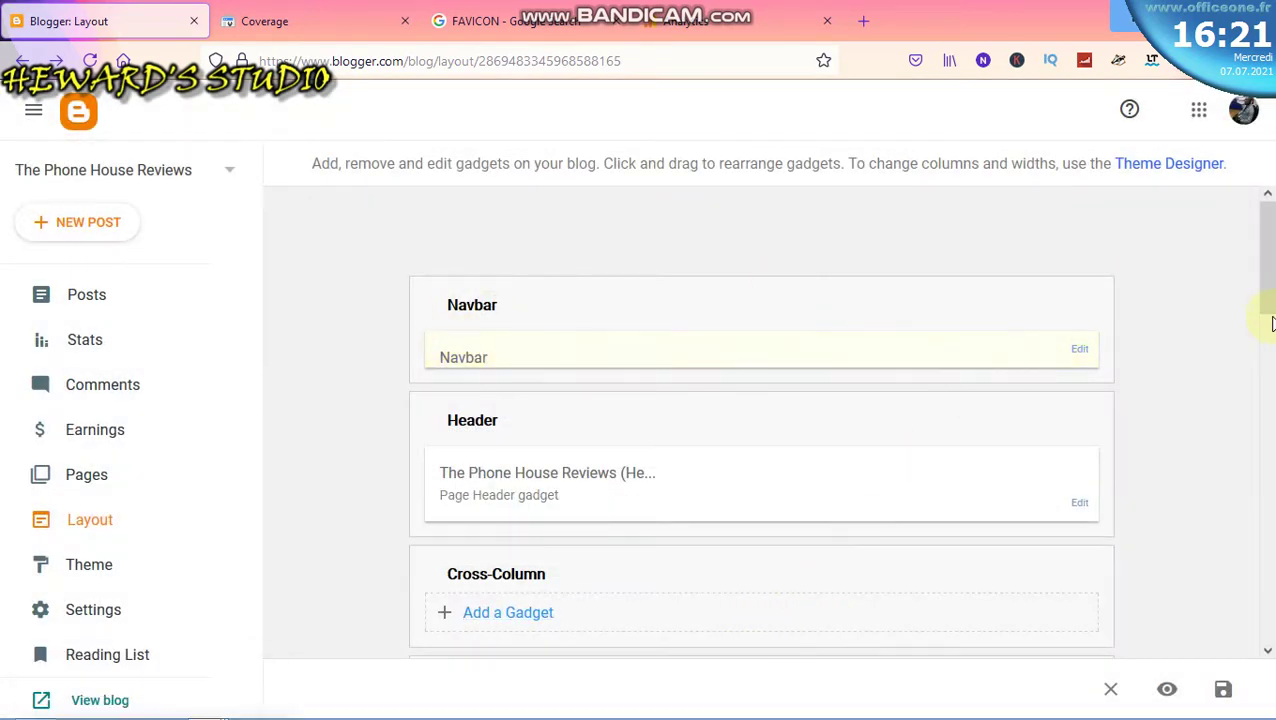
# - Scroll the Layout page to view the header, Cross-Column and sidebar gadget sections
pyautogui.scroll(-1, 525, 450)
pyautogui.scroll(-1, 530, 462)
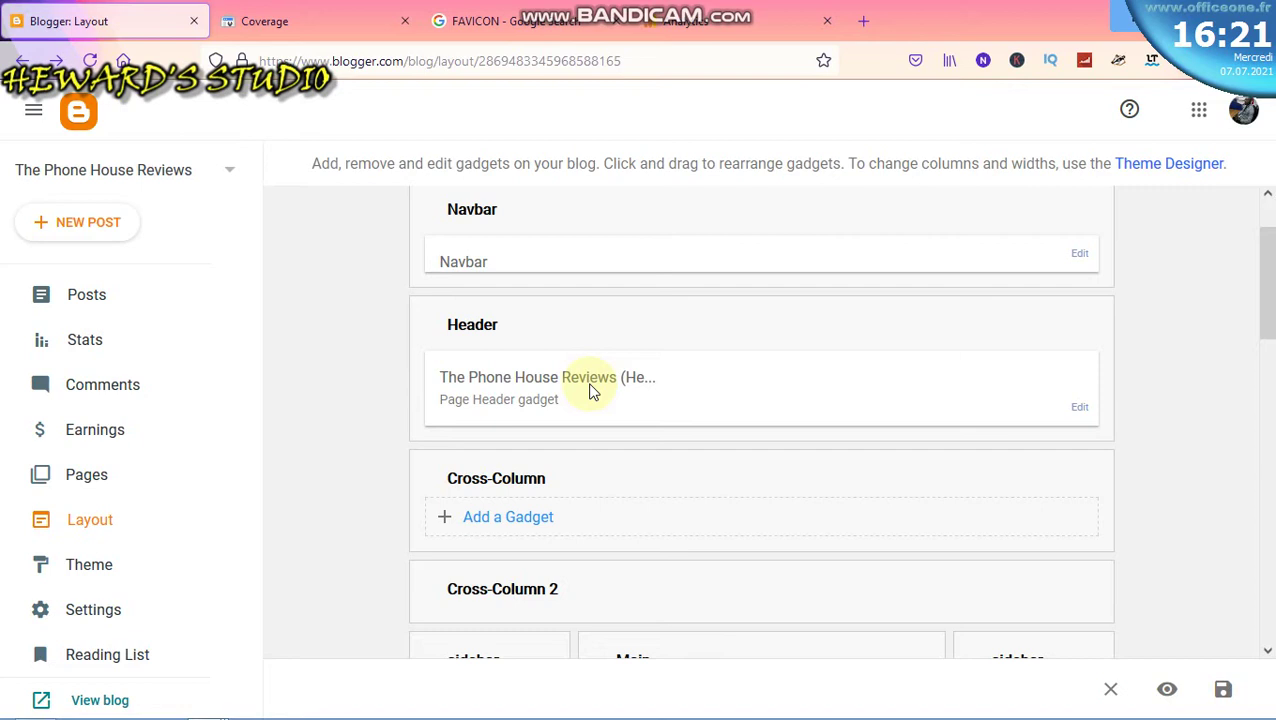
pyautogui.scroll(-2, 600, 420)
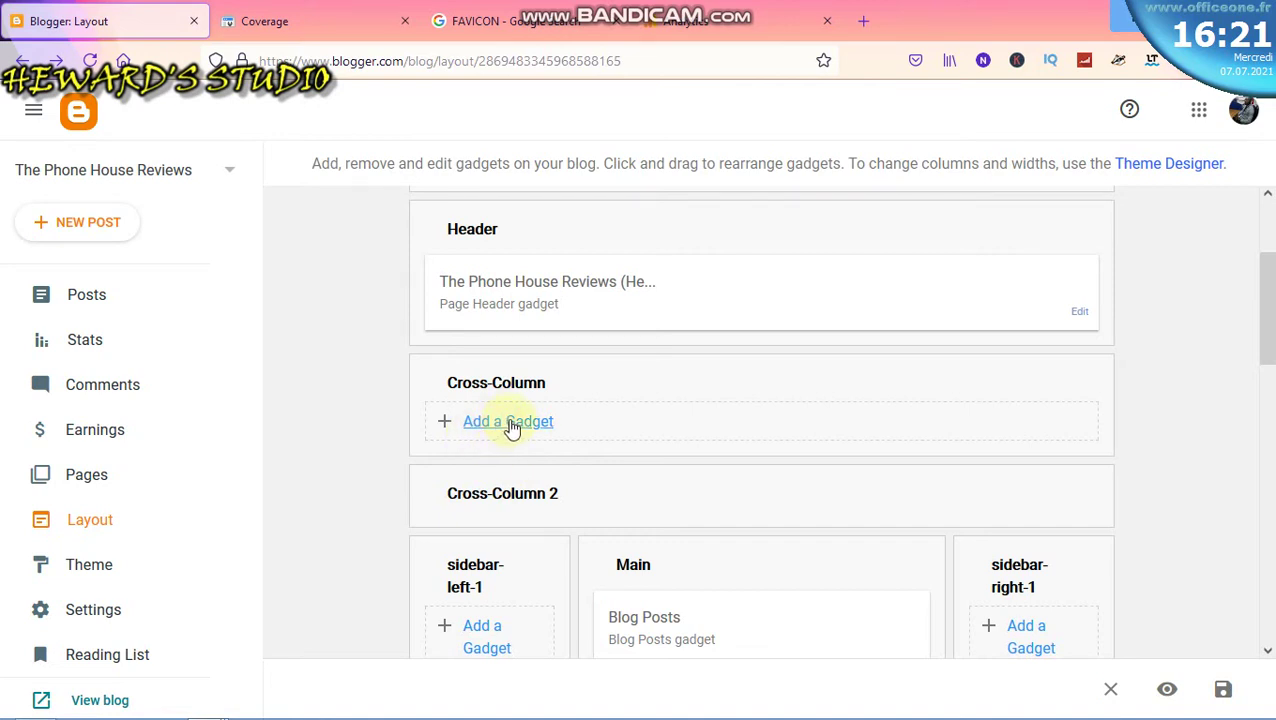
pyautogui.scroll(-4, 605, 443)
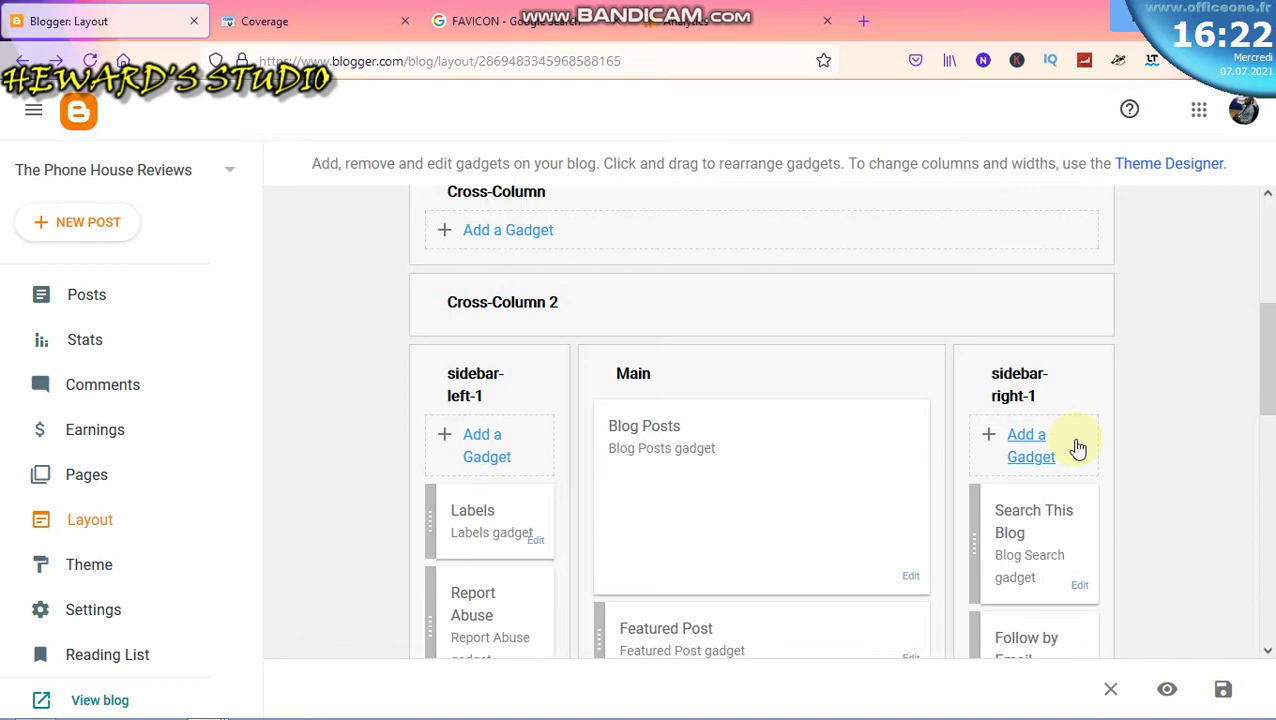
pyautogui.scroll(2, 718, 418)
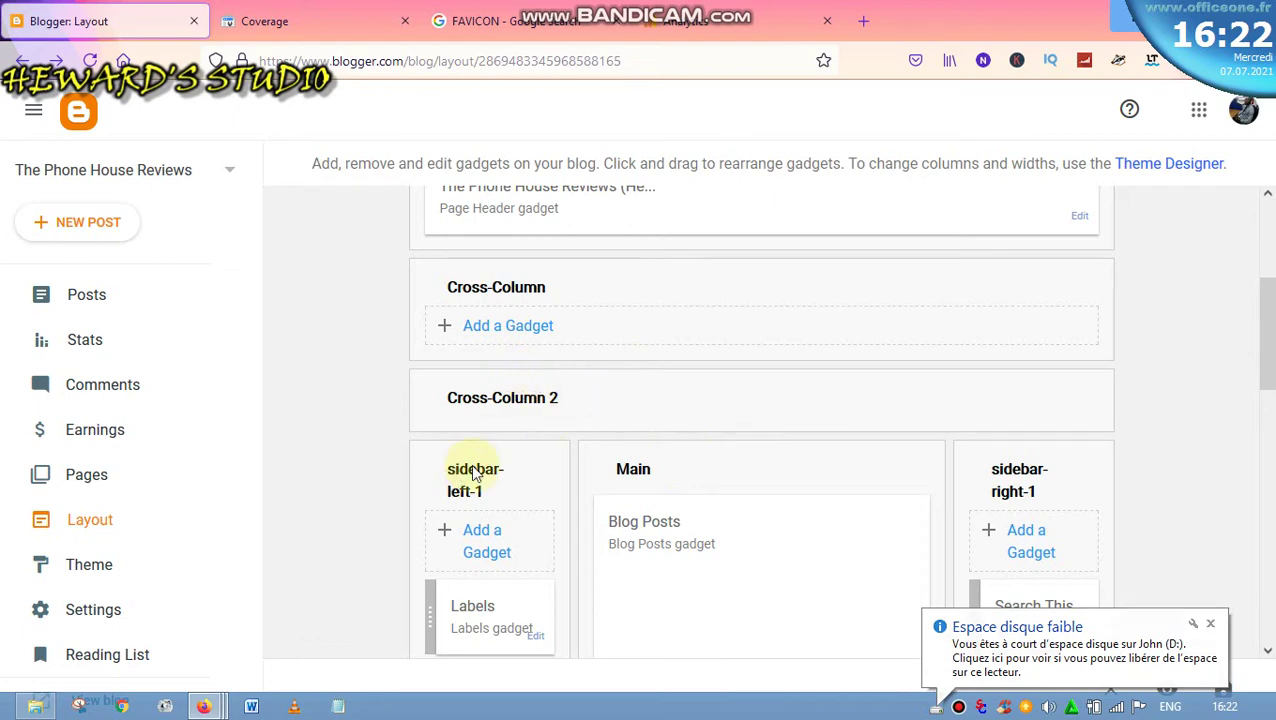
# - Open Add a Gadget for the Cross-Column section and scroll its list down to Pages
pyautogui.click(499, 327)
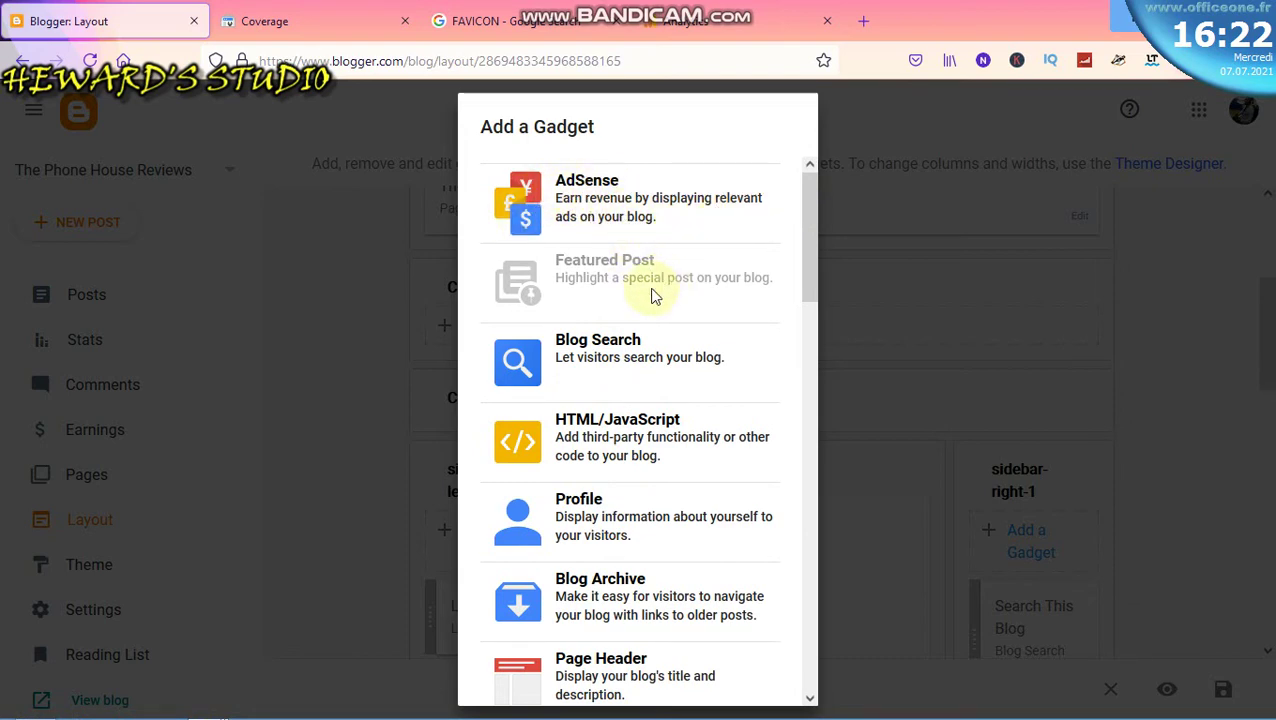
pyautogui.scroll(-1, 640, 368)
pyautogui.scroll(-2, 635, 368)
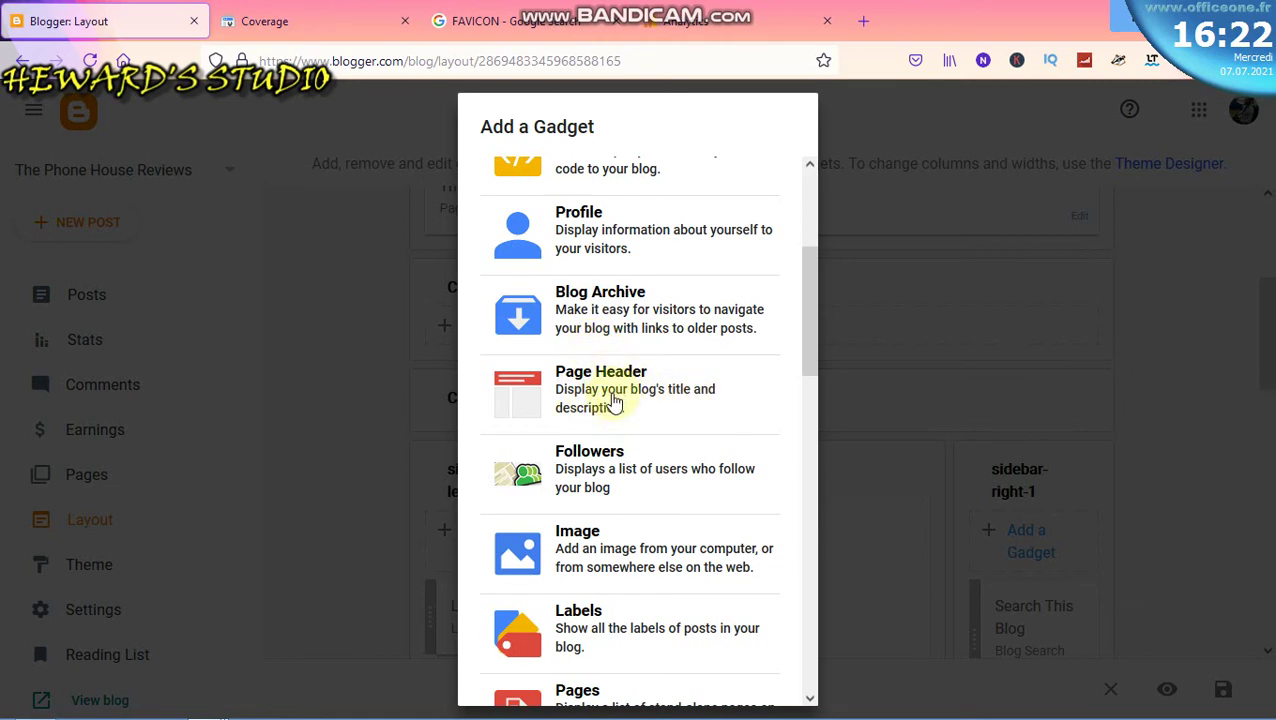
pyautogui.scroll(-3, 618, 450)
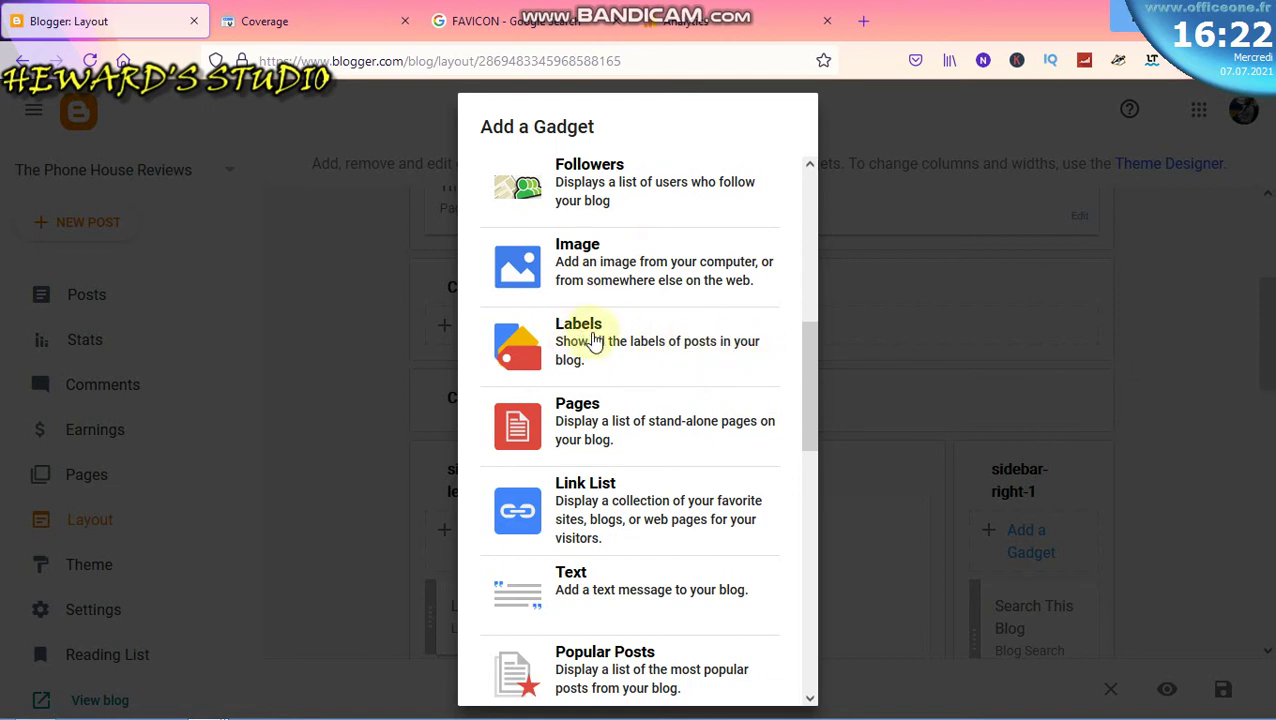
pyautogui.moveTo(802, 351); pyautogui.dragTo(811, 375)
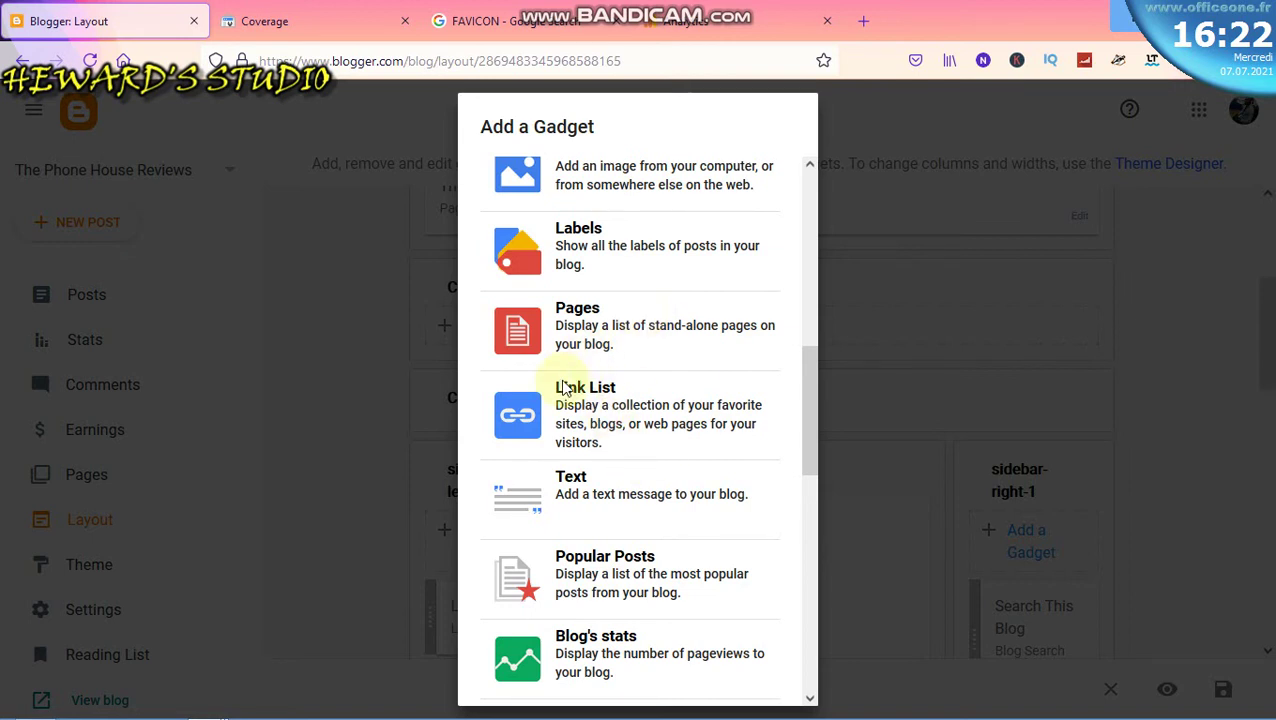
pyautogui.moveTo(806, 398); pyautogui.dragTo(789, 368)
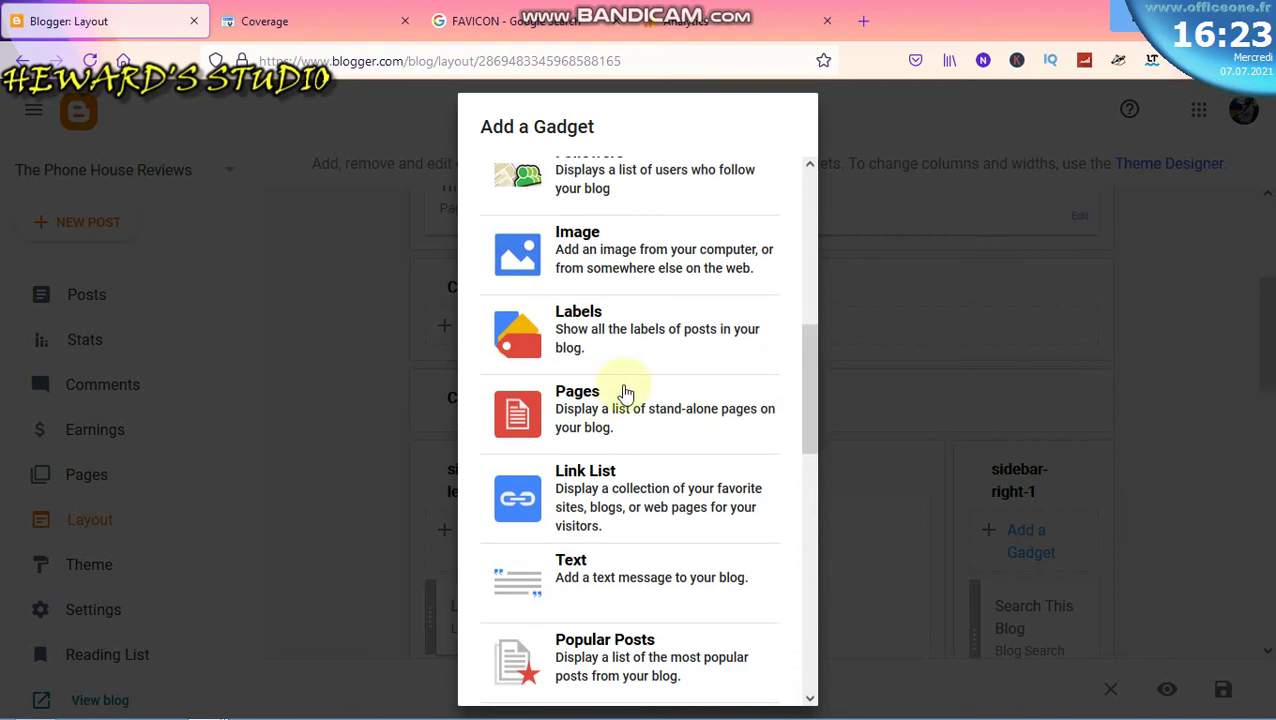
# - Add a Pages gadget with Home checked to the Cross-Column area and close the gadget list
pyautogui.click(627, 417)
pyautogui.scroll(5, 628, 418)
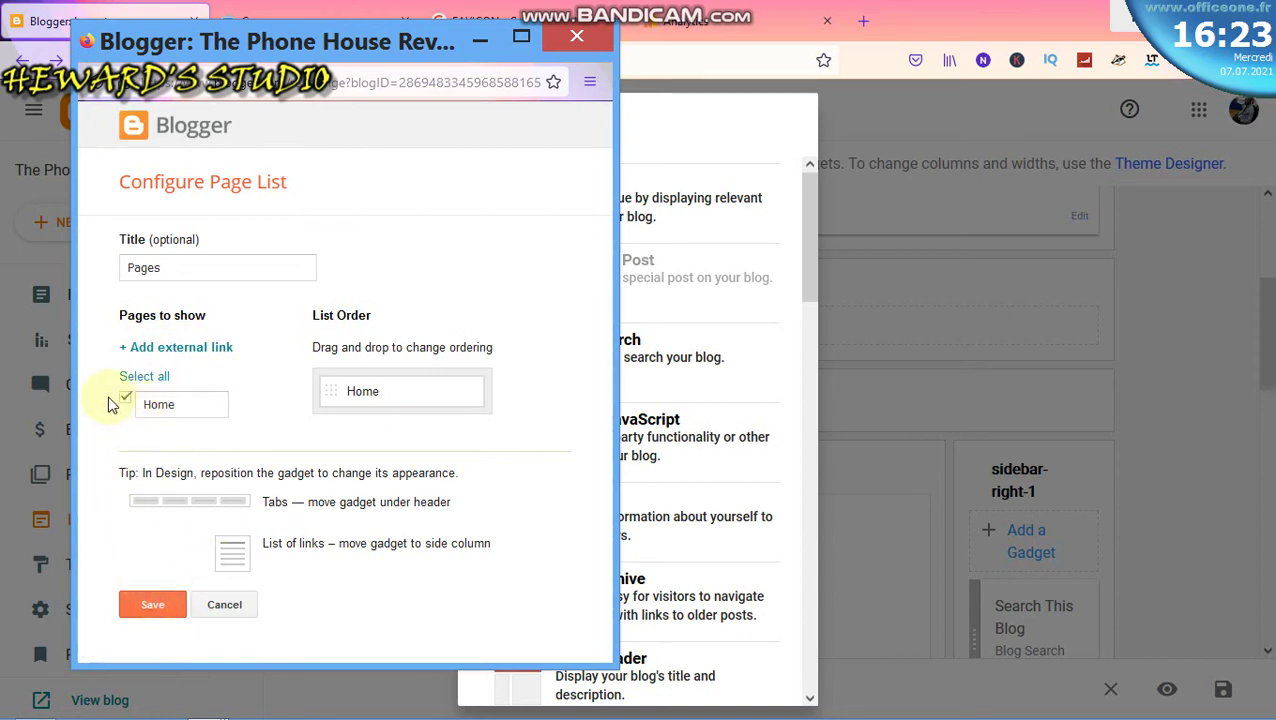
pyautogui.click(153, 605)
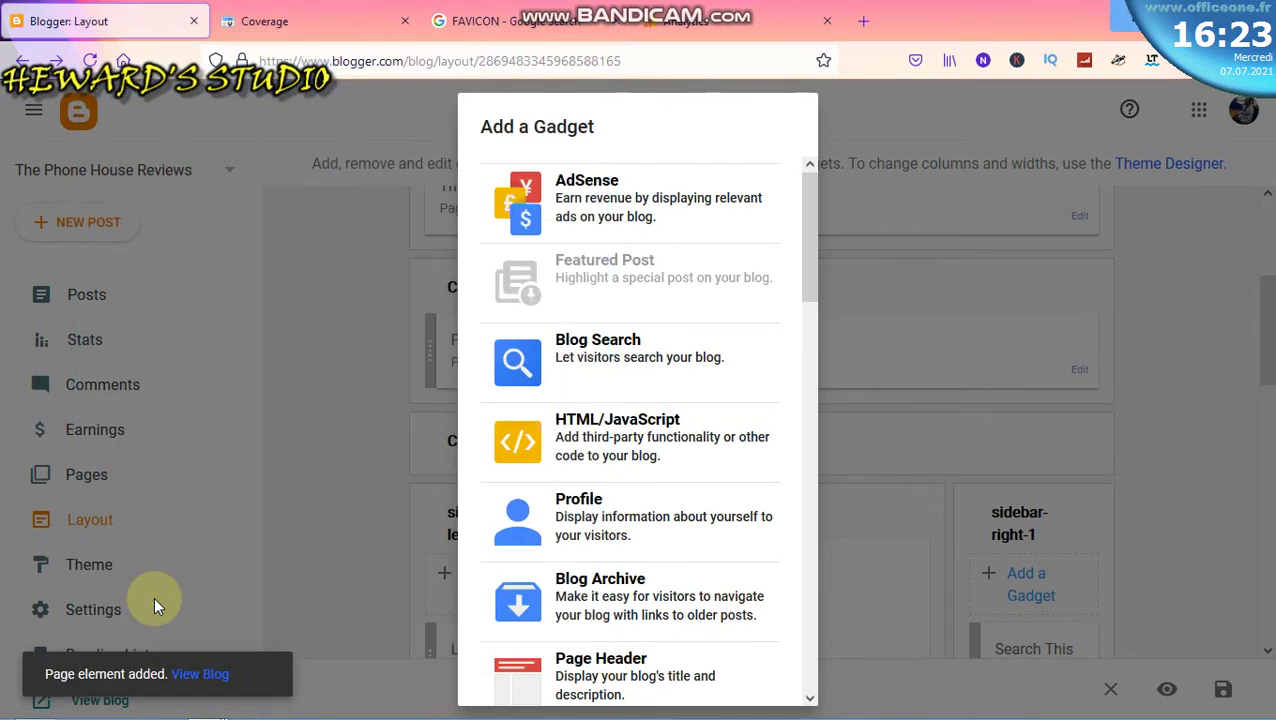
pyautogui.click(911, 103)
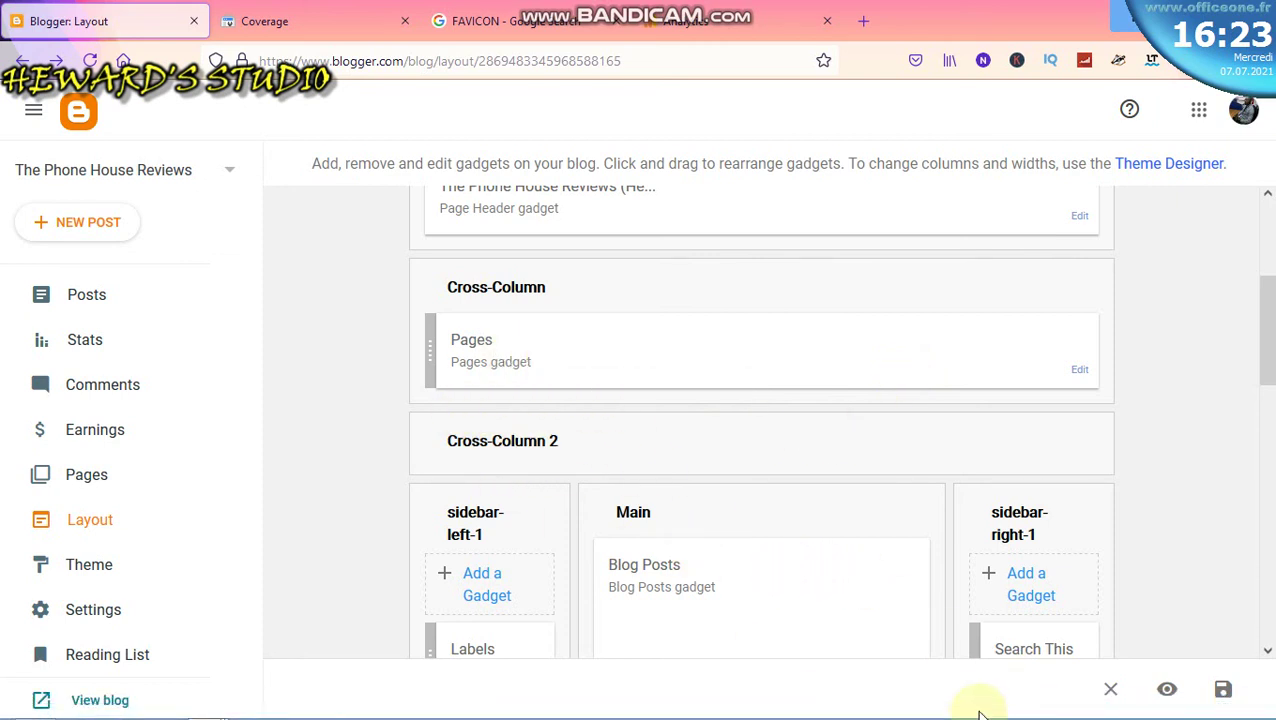
# - Switch browser tabs over to the Analytics data stream setup for The Phone House
pyautogui.click(958, 706)
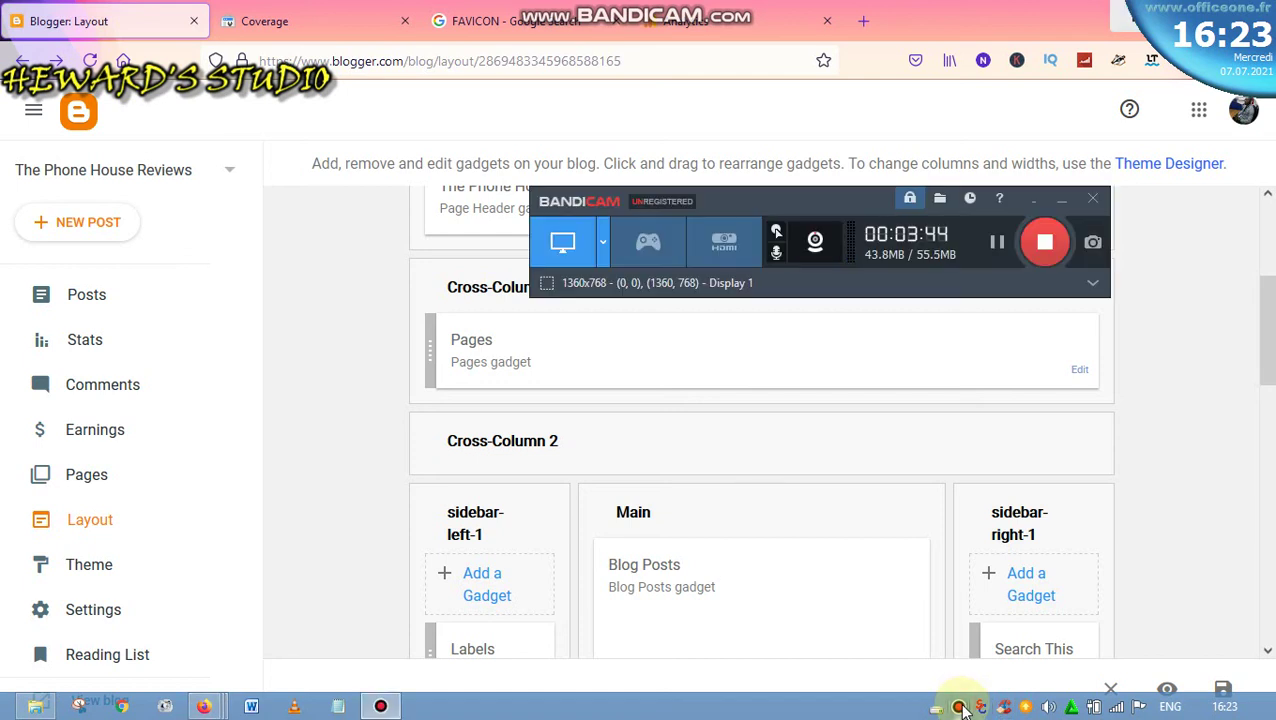
pyautogui.click(1037, 198)
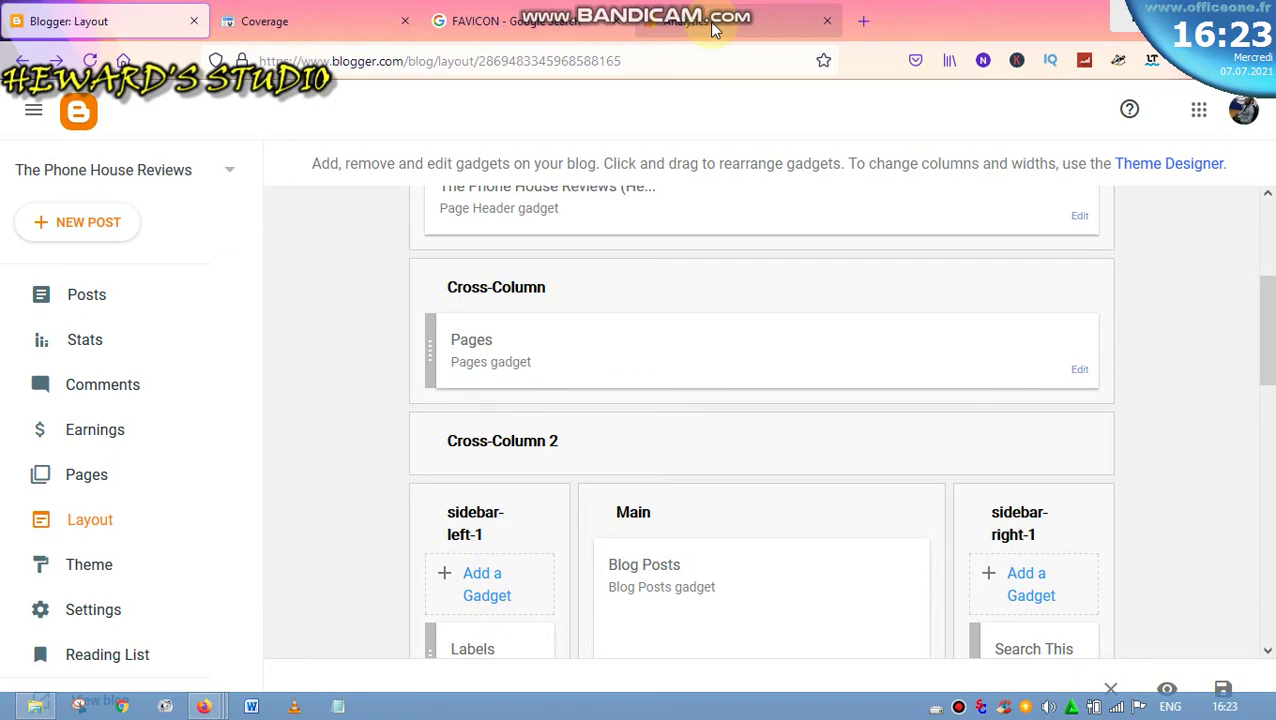
pyautogui.click(507, 22)
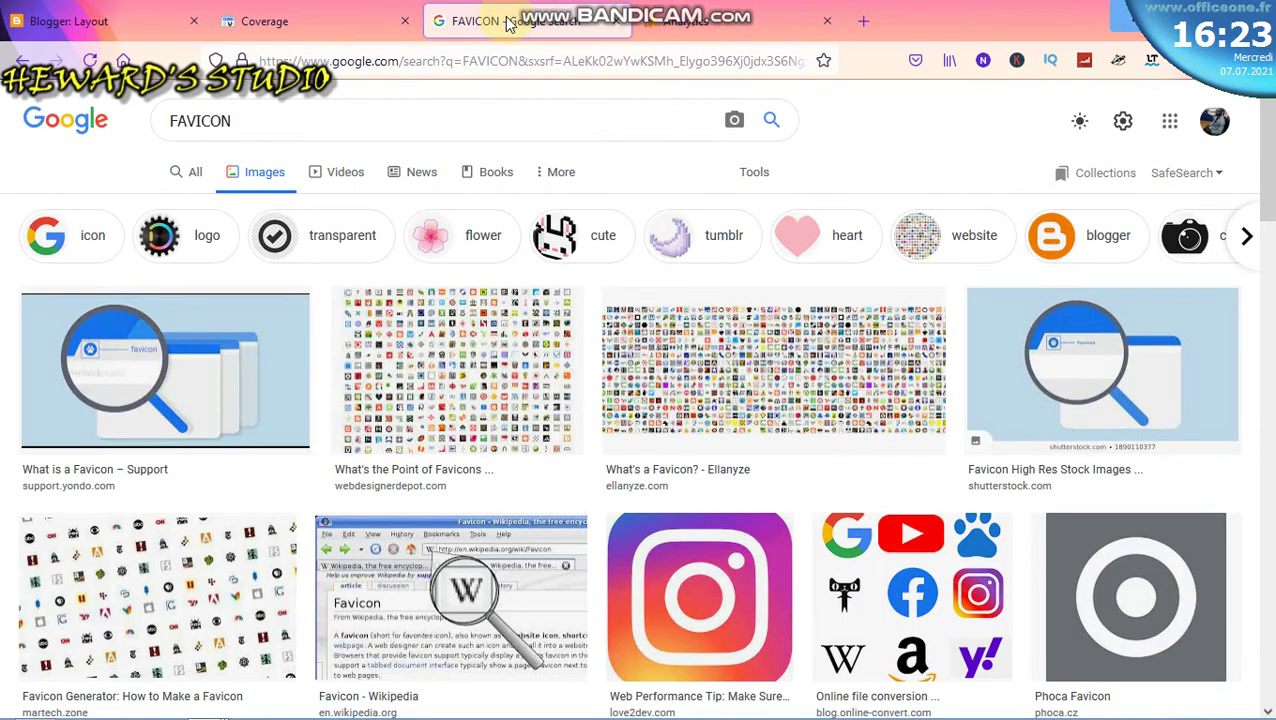
pyautogui.click(690, 24)
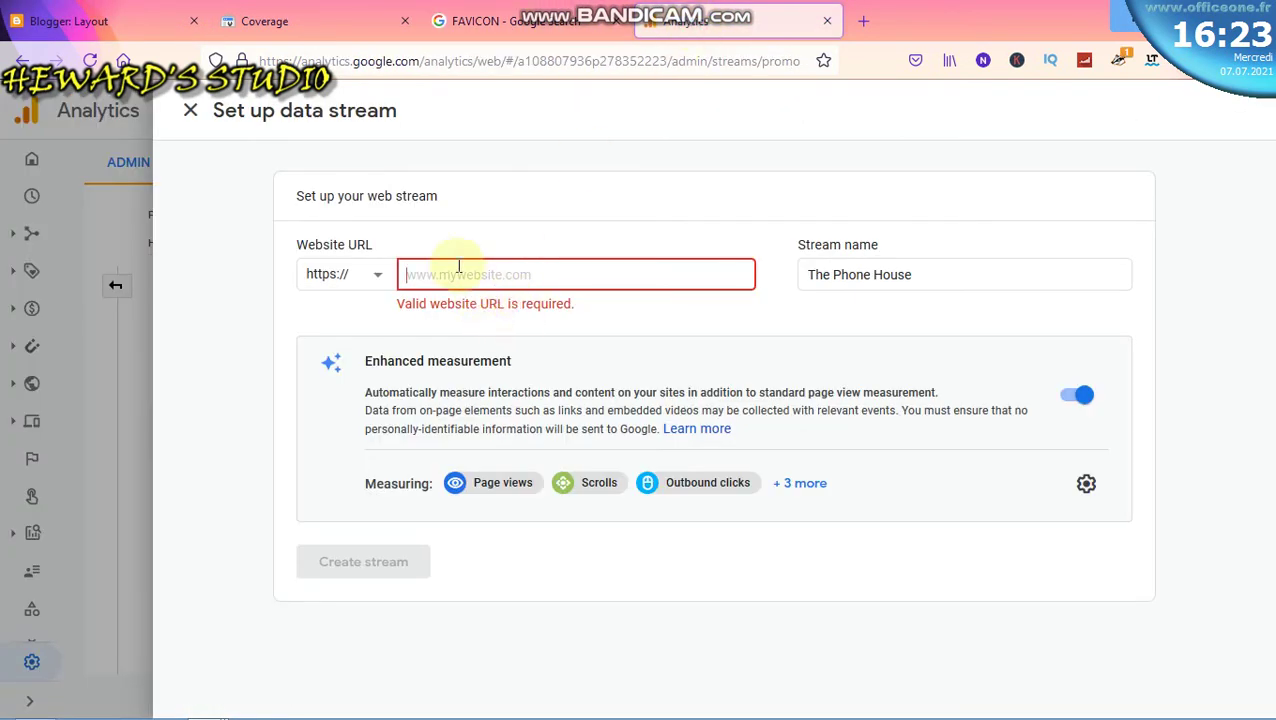
# - Type 'phone' into the address bar to show history suggestions
pyautogui.click(530, 58)
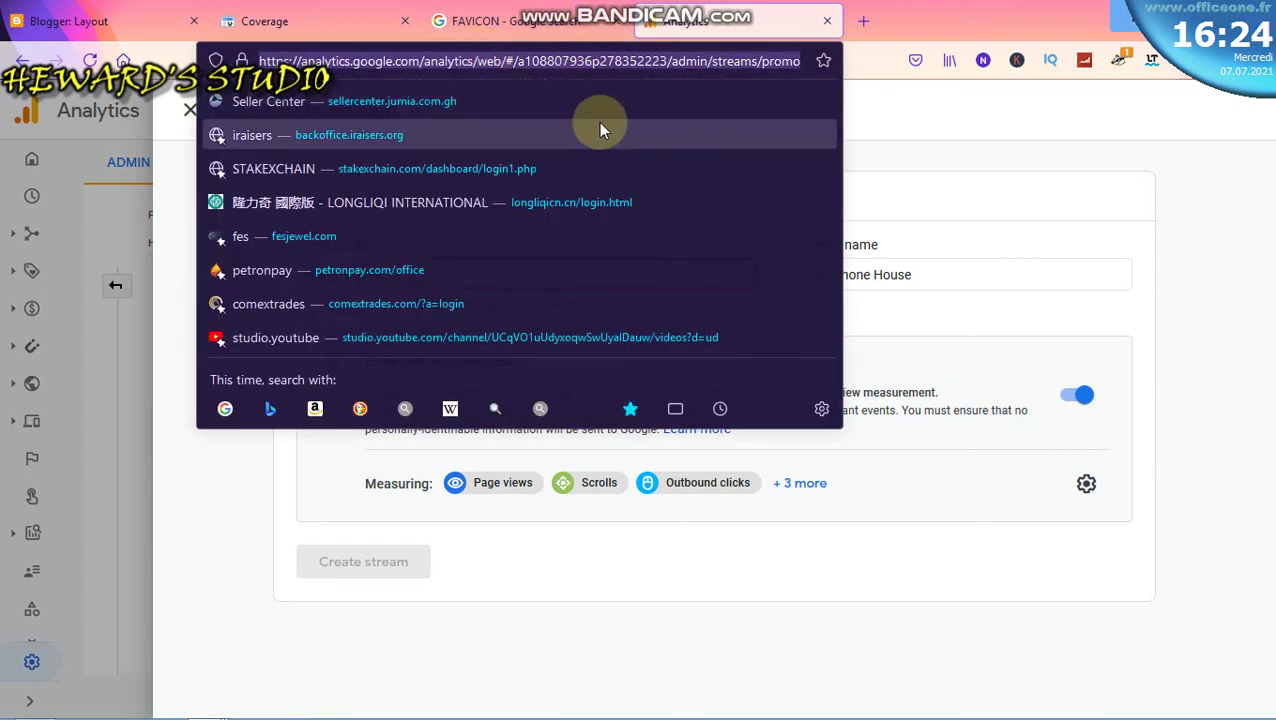
pyautogui.write('phobe')
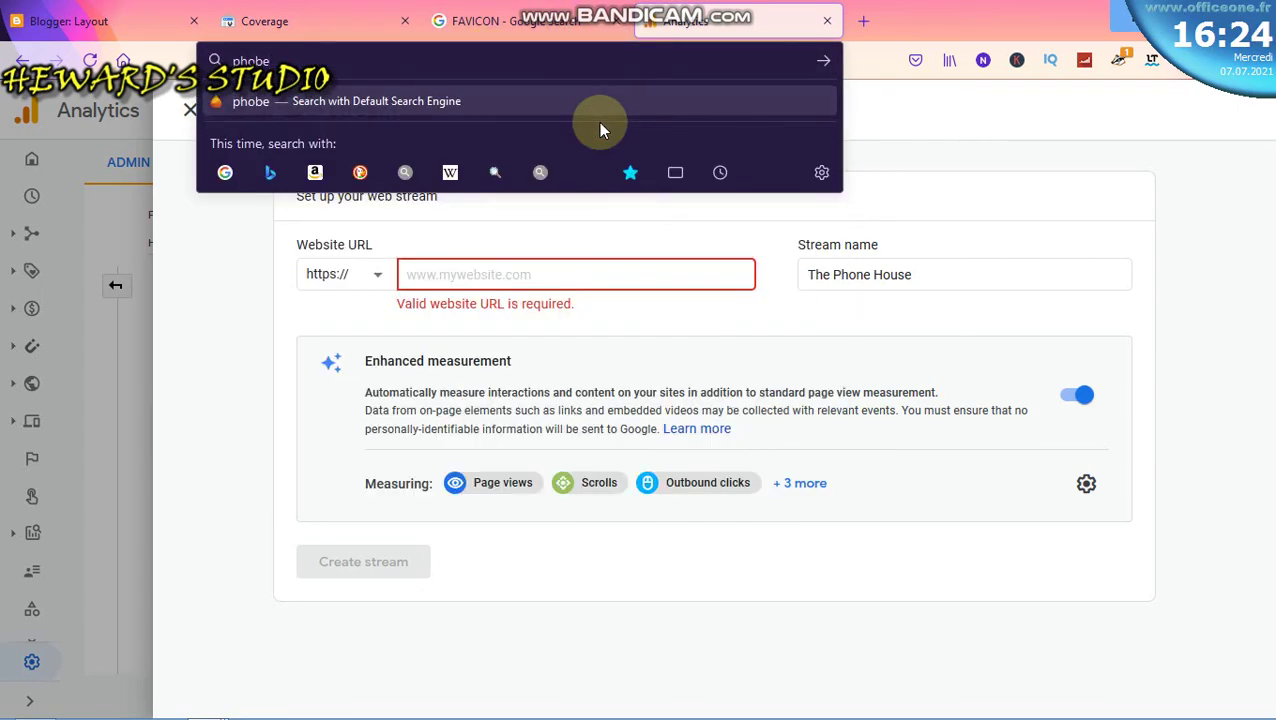
pyautogui.press('BackSpace')
pyautogui.press('BackSpace')
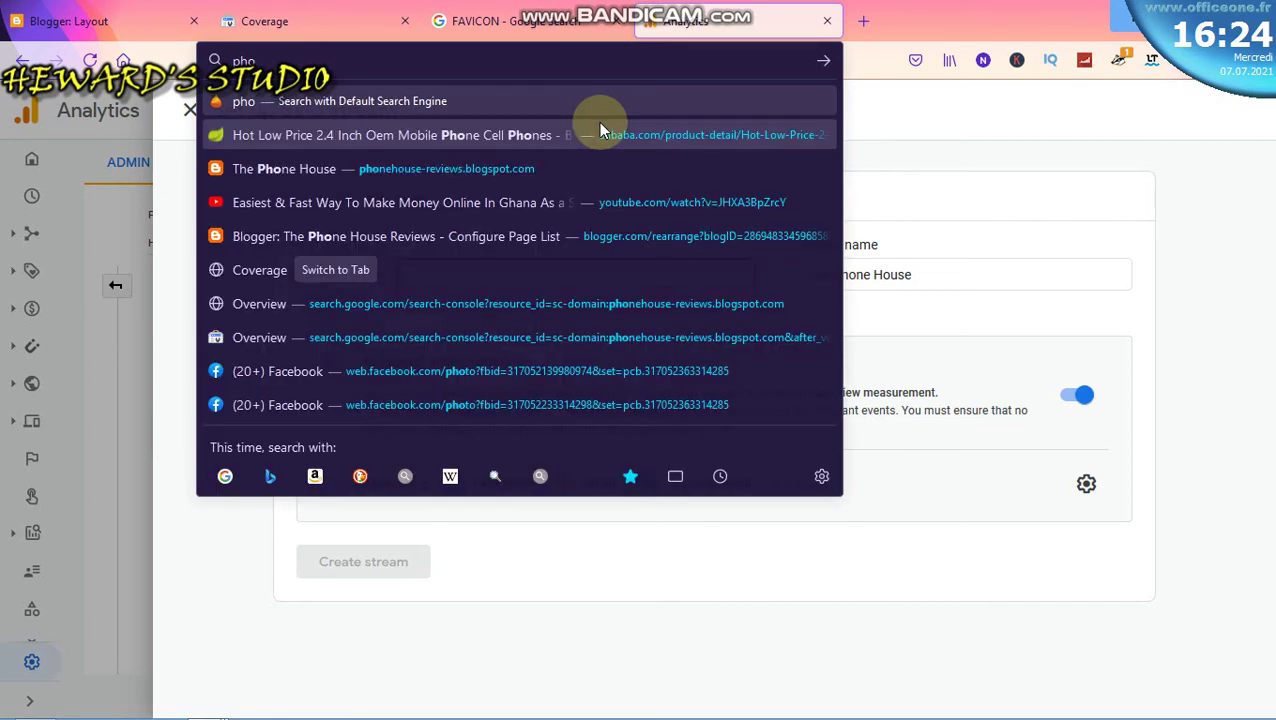
pyautogui.write('ne')
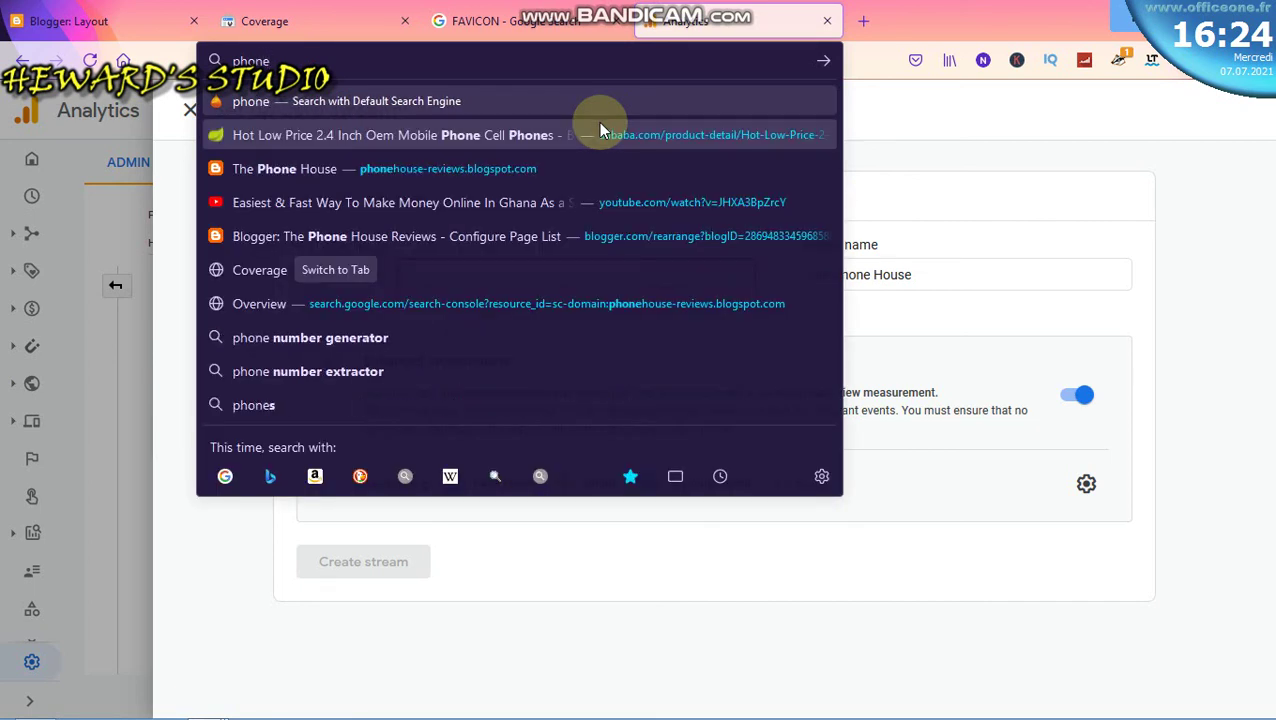
# - Load The Phone House blog to check its Home tab, then return to Search Console Coverage
pyautogui.click(484, 171)
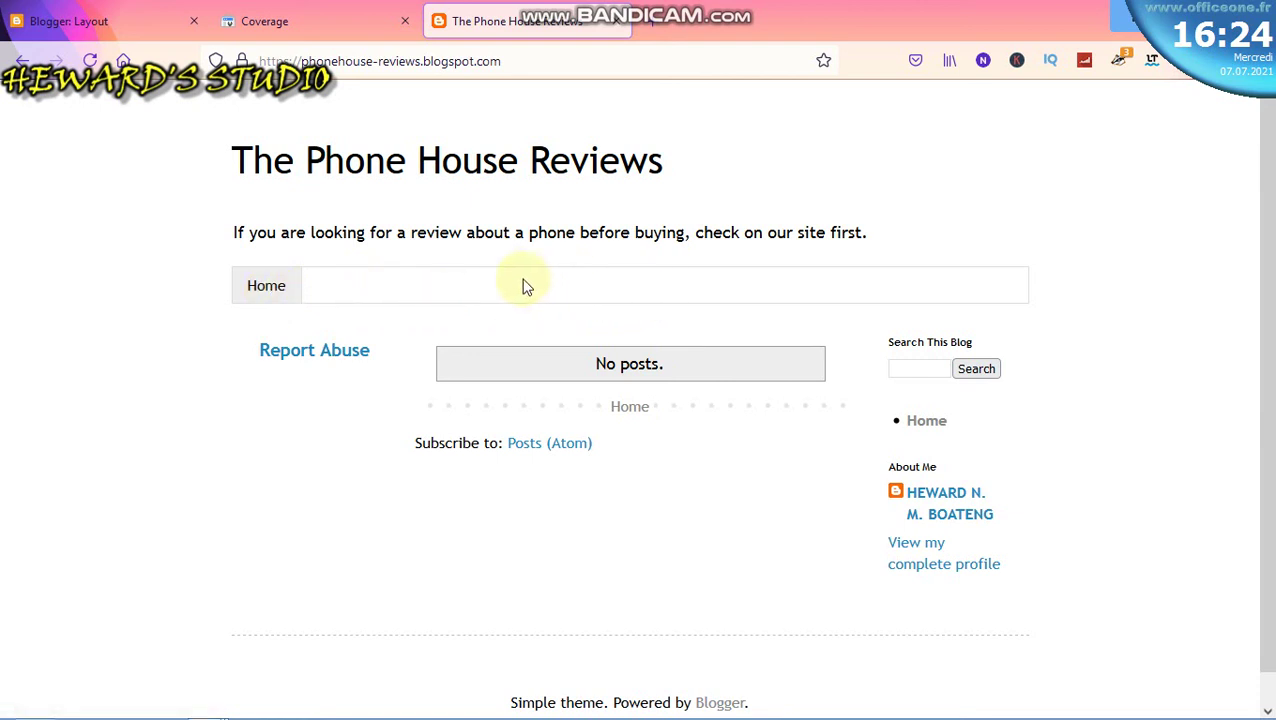
pyautogui.click(305, 31)
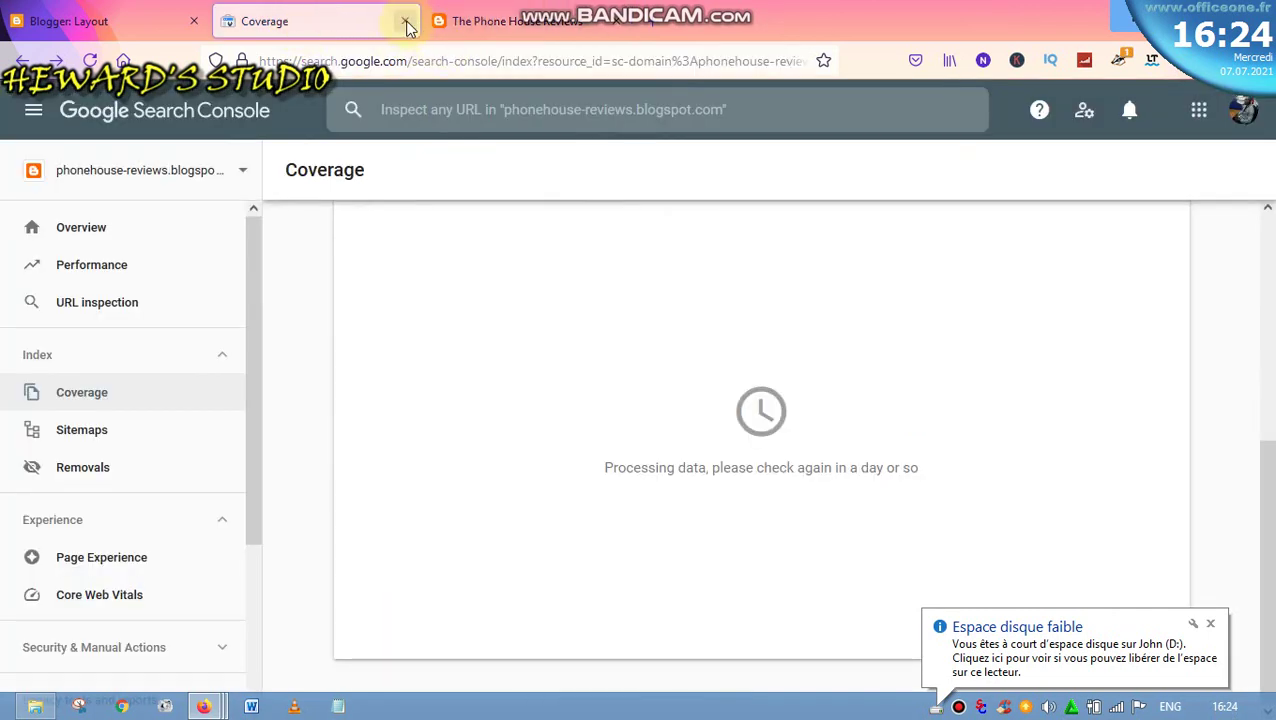
pyautogui.click(958, 707)
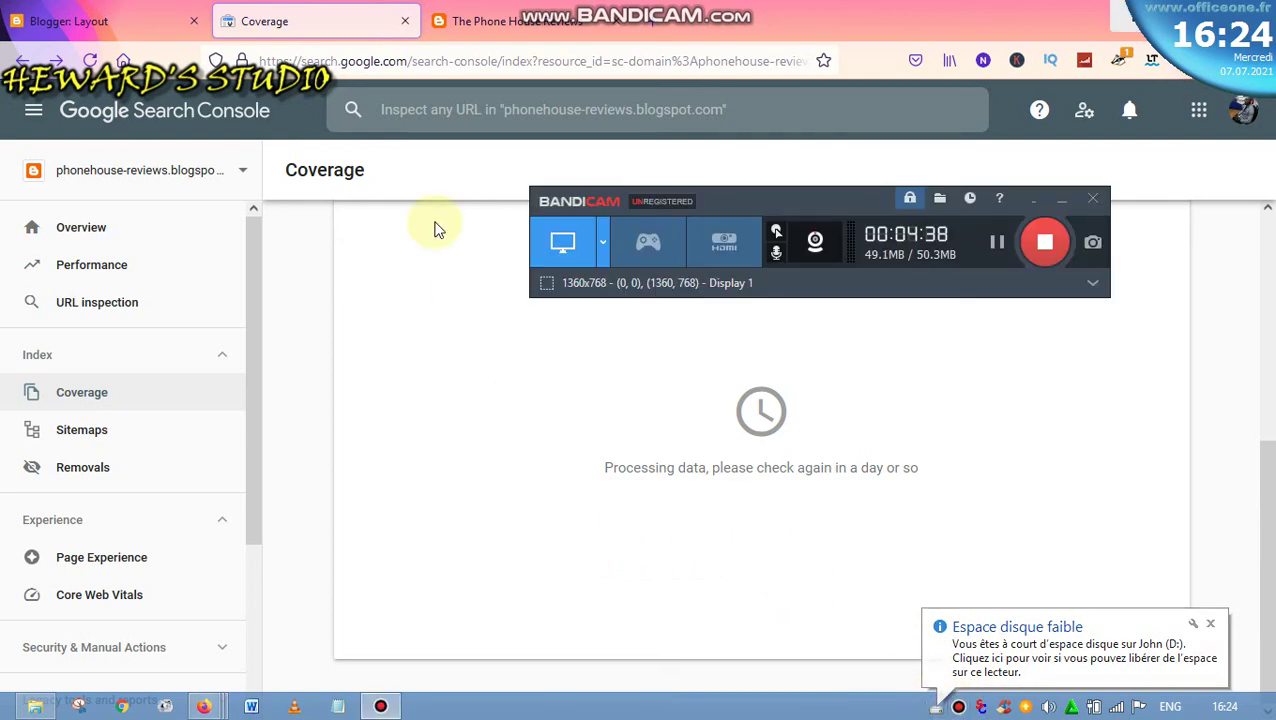